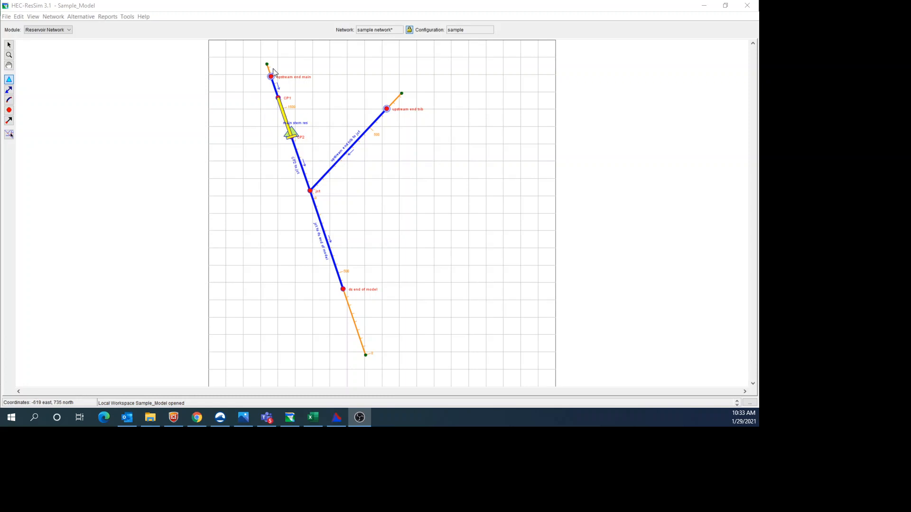
- Open the main stem res reservoir's properties and review the Conservation zone of the constant of 75 operation set
right_click(284, 116)
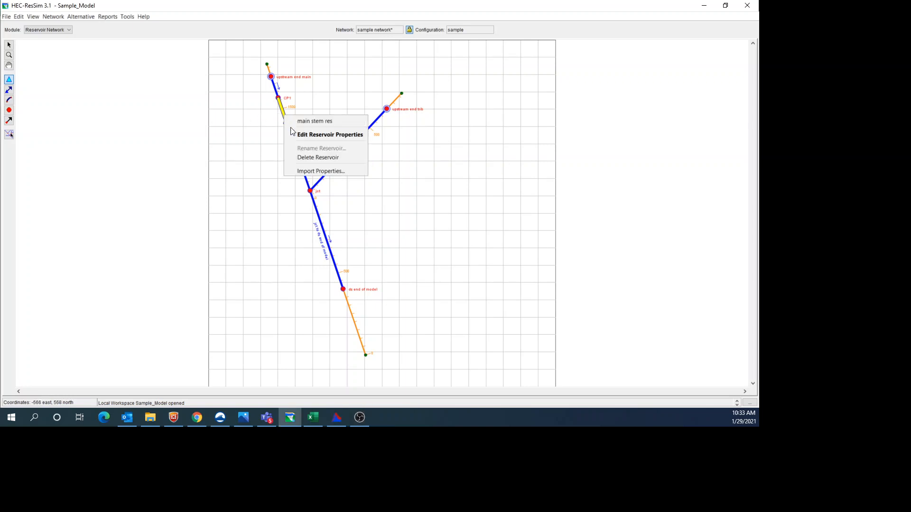
left_click(293, 133)
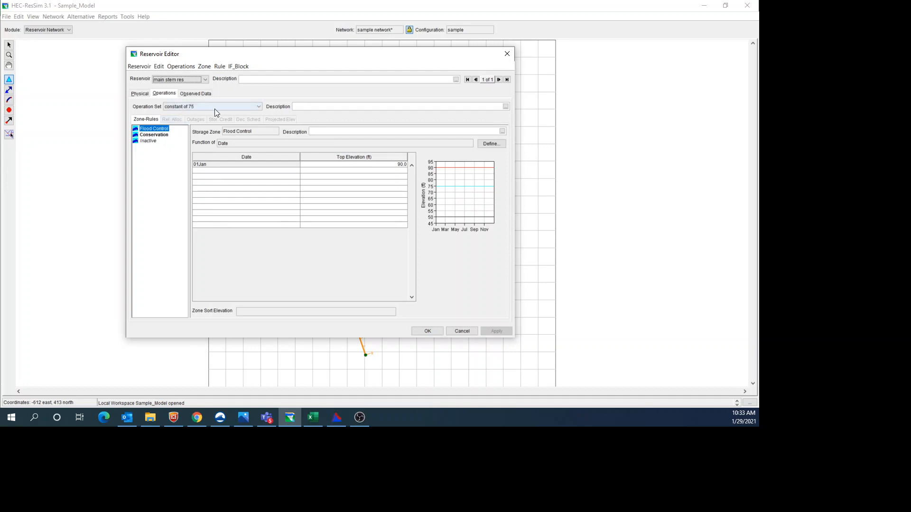
left_click(181, 66)
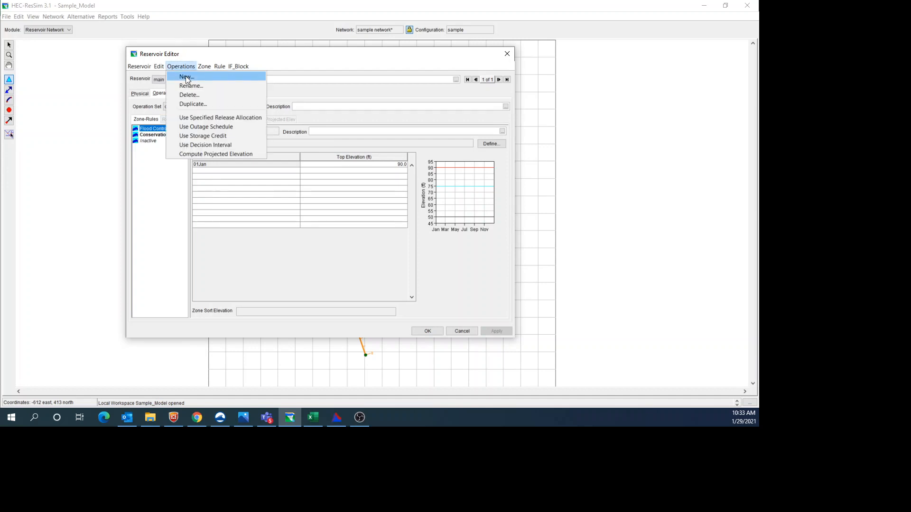
left_click(238, 53)
left_click(156, 136)
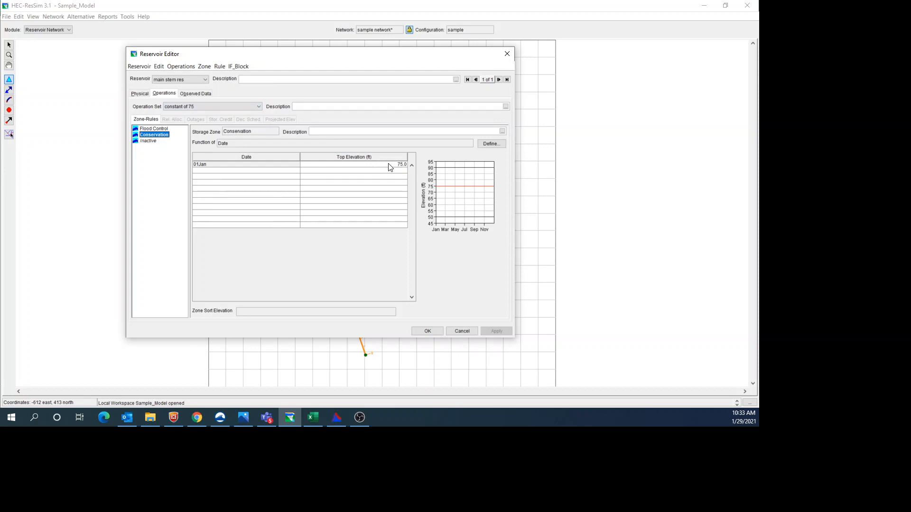
- Show the v shaped operation set and examine the dates and top elevations of its Conservation zone
left_click(259, 107)
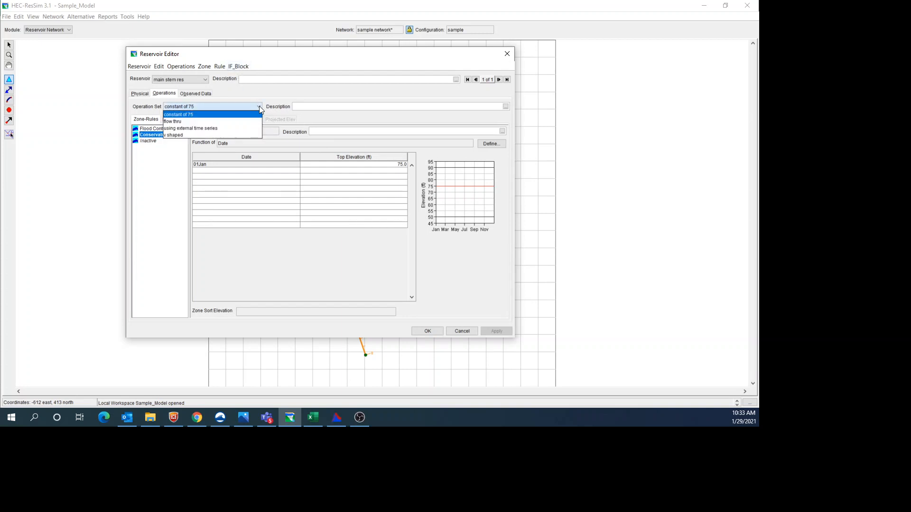
left_click(198, 134)
left_click(160, 136)
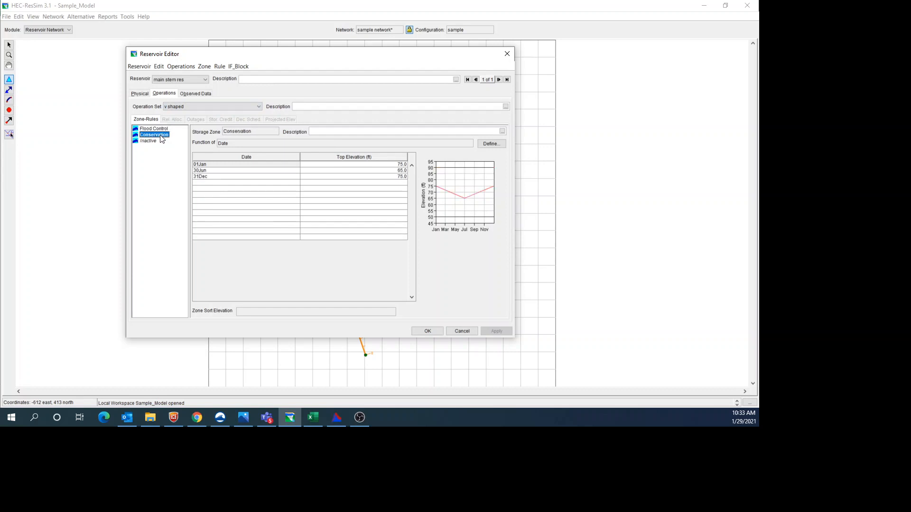
left_click(227, 177)
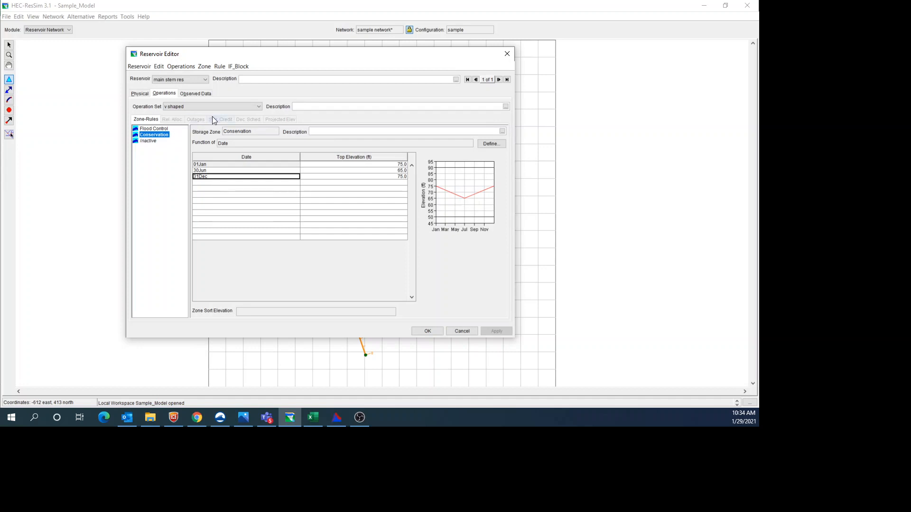
- Show the Conservation zone of the using external time series operation set and open its independent variable definition
left_click(259, 107)
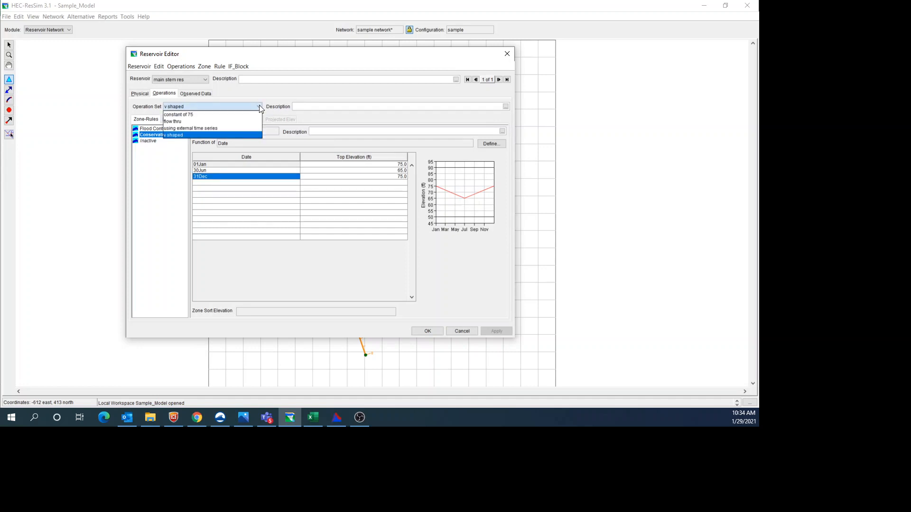
left_click(215, 128)
left_click(158, 137)
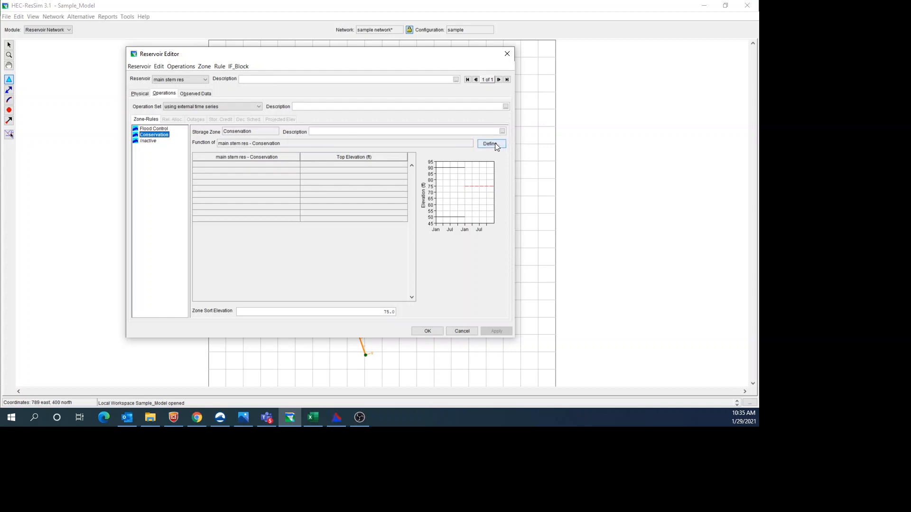
left_click(477, 143)
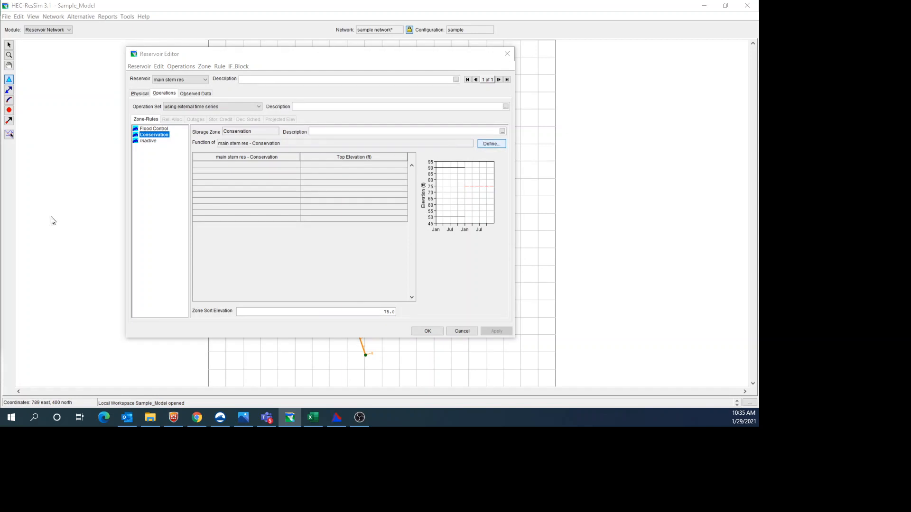
left_click_drag(5, 136, 232, 97)
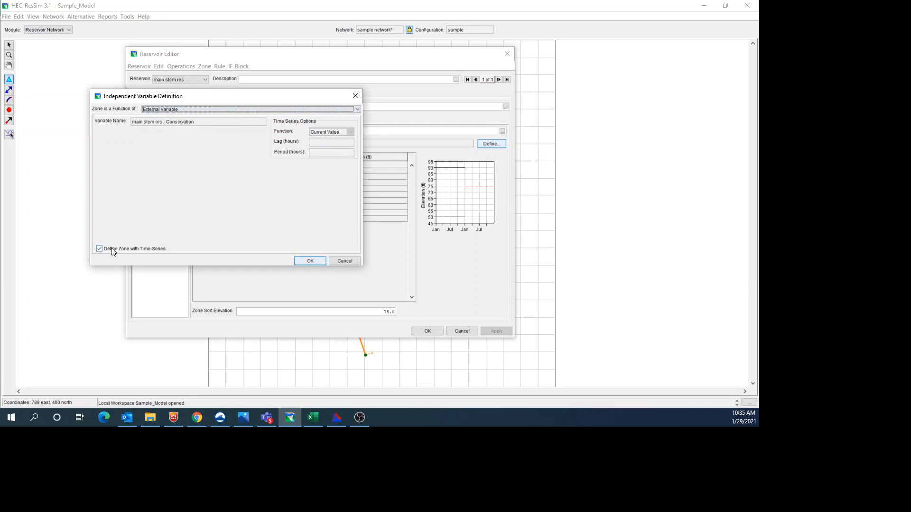
- Define the Conservation zone as a function of External Variable and accept the definition
left_click(359, 109)
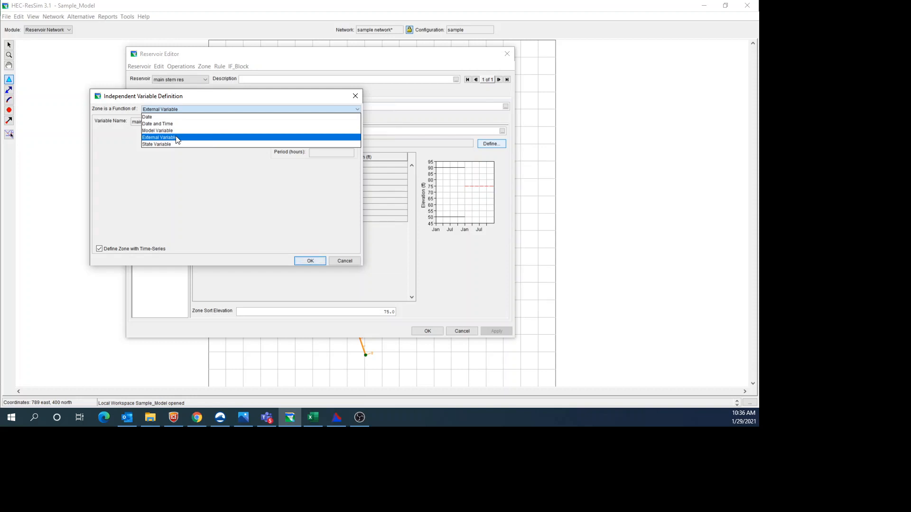
left_click(176, 138)
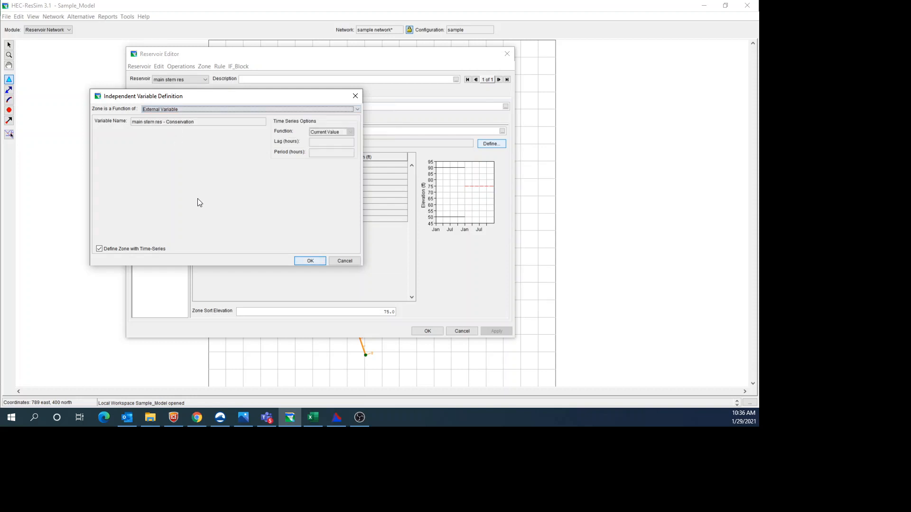
left_click(310, 261)
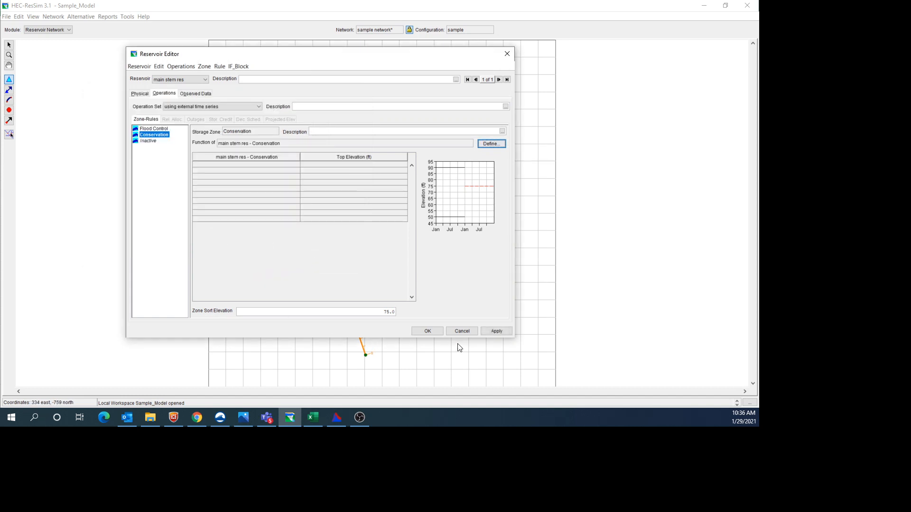
- Apply the reservoir edits, close the reservoir editor and save the sample network
left_click(497, 331)
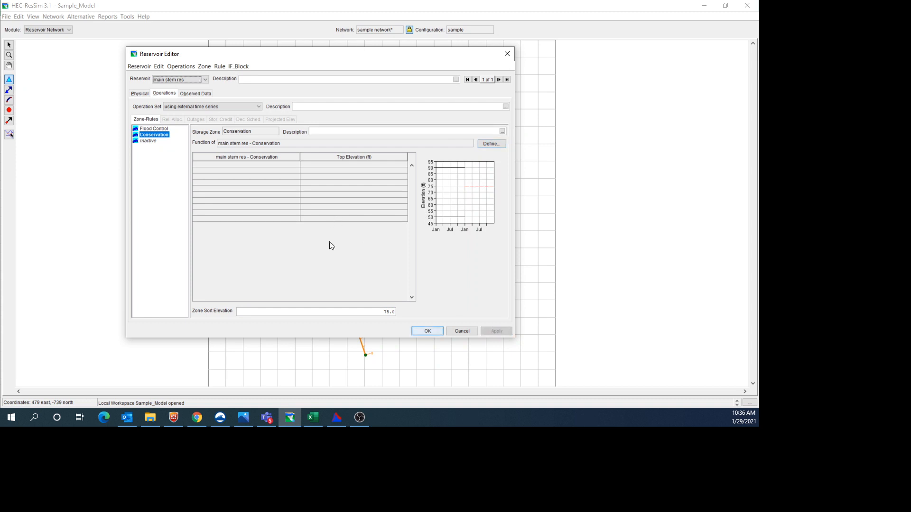
left_click(420, 331)
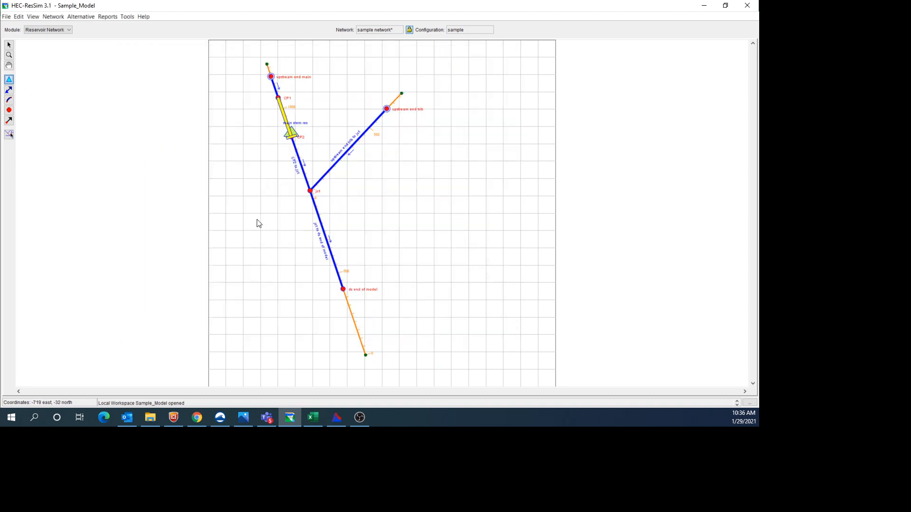
left_click(60, 17)
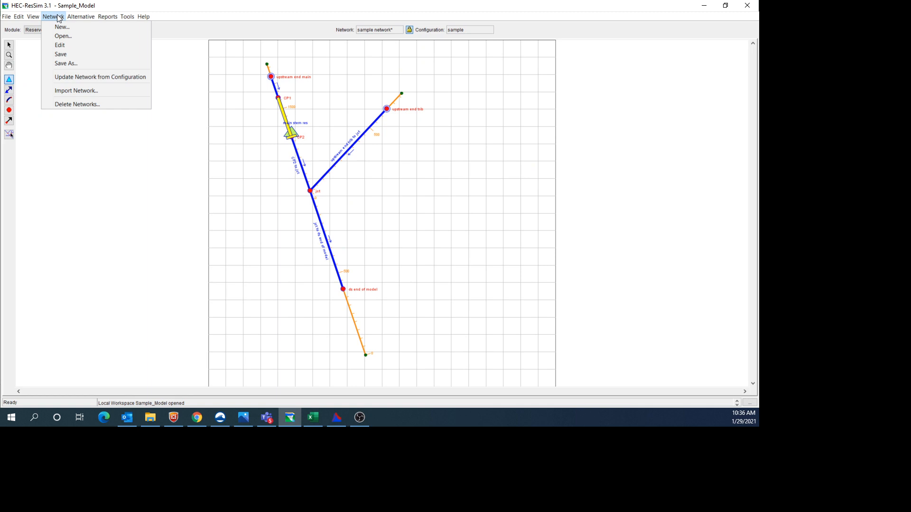
left_click(62, 54)
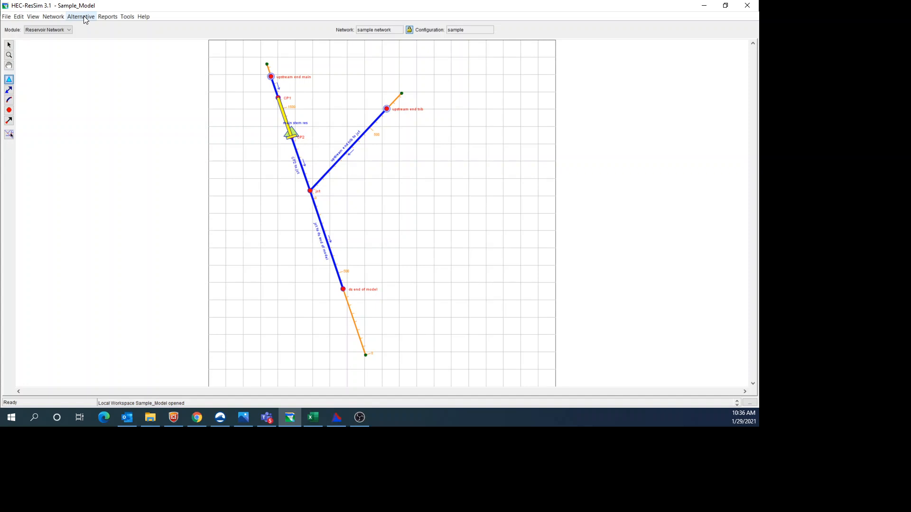
- Open the alternative editor and choose the sample configuration
left_click(85, 18)
left_click(85, 27)
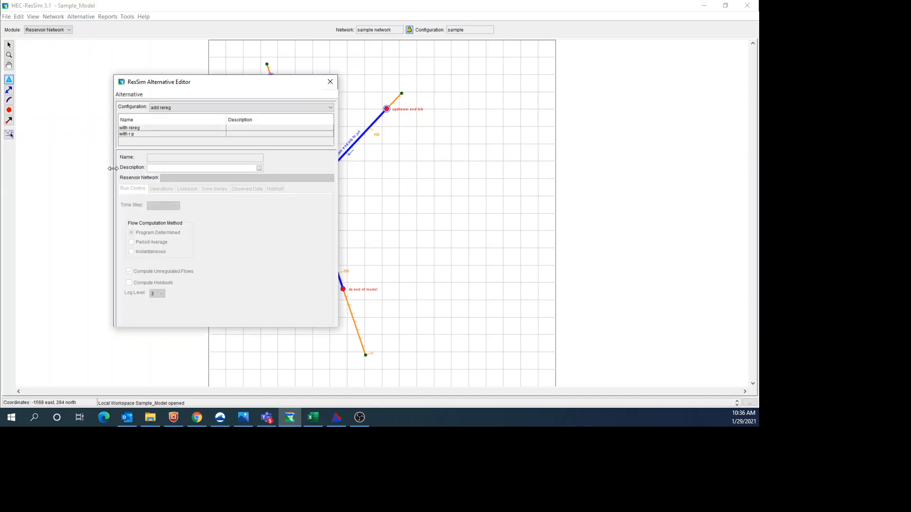
left_click(186, 107)
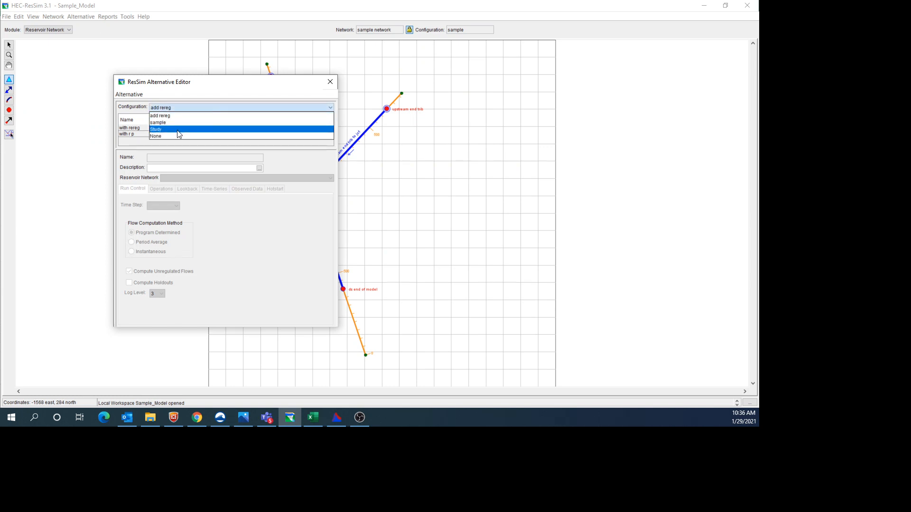
left_click(179, 123)
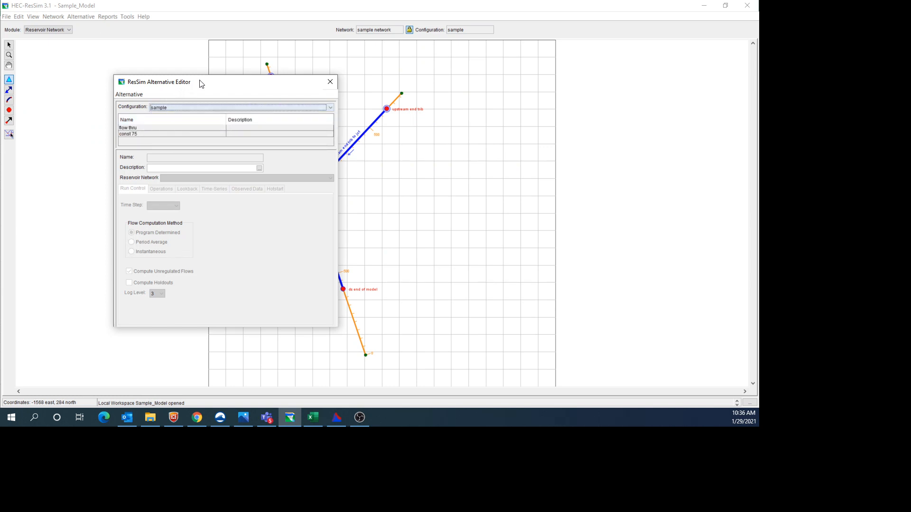
left_click_drag(199, 83, 261, 72)
- Review the operation set and time-series assignments of the const 75 alternative, widening the editor to show all columns
left_click(211, 123)
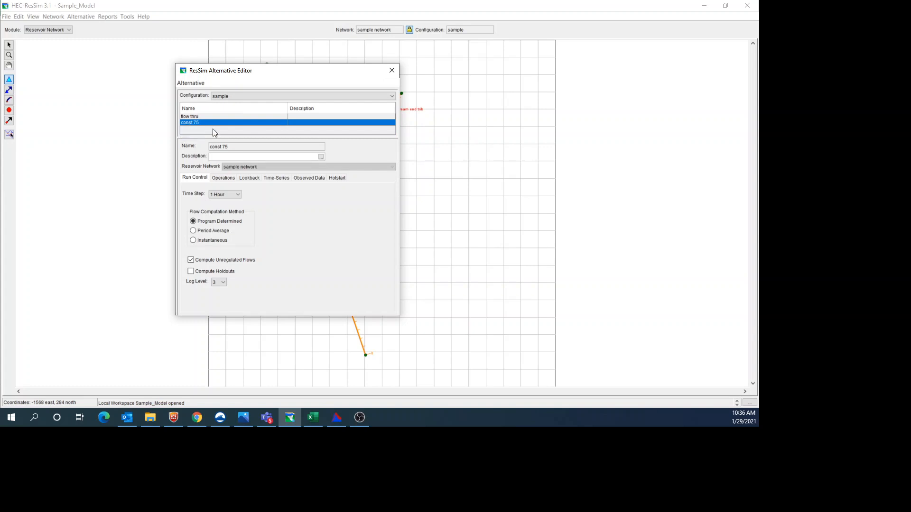
left_click(224, 178)
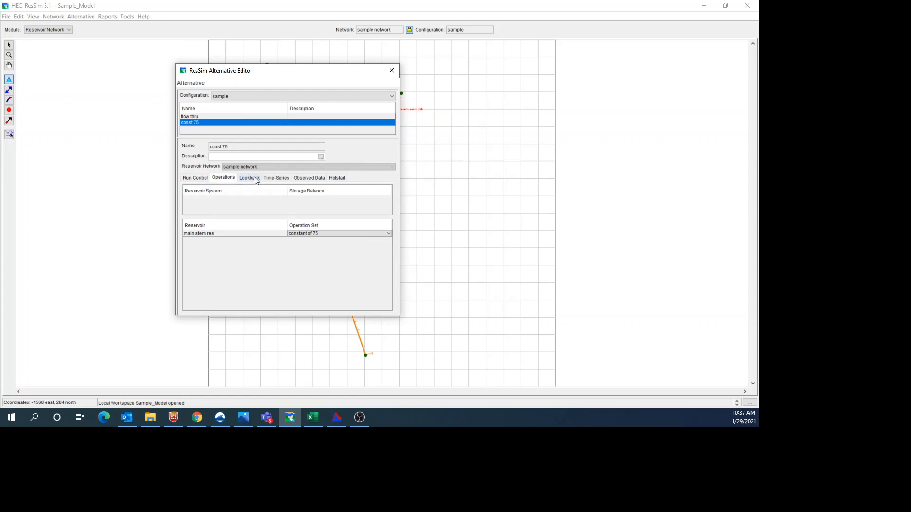
left_click(277, 177)
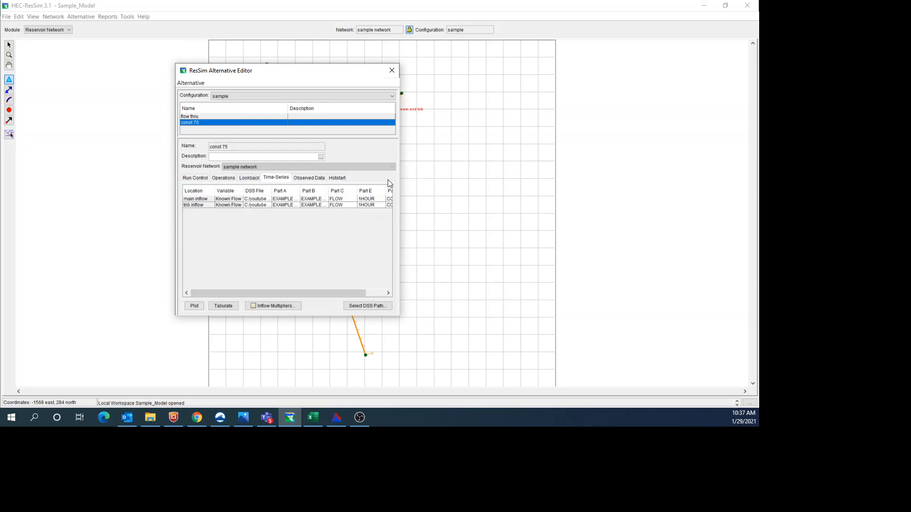
left_click_drag(398, 174, 514, 167)
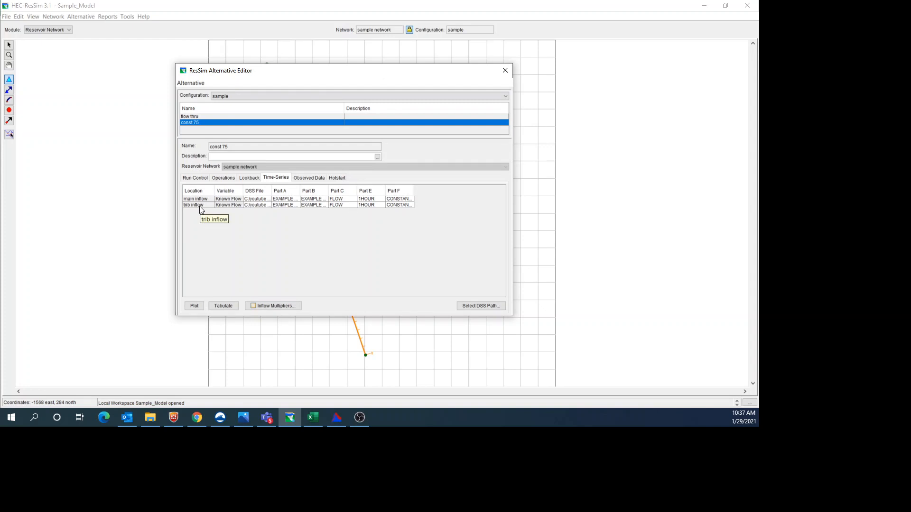
- Create a new alternative named "v shape" on the sample network
left_click(198, 82)
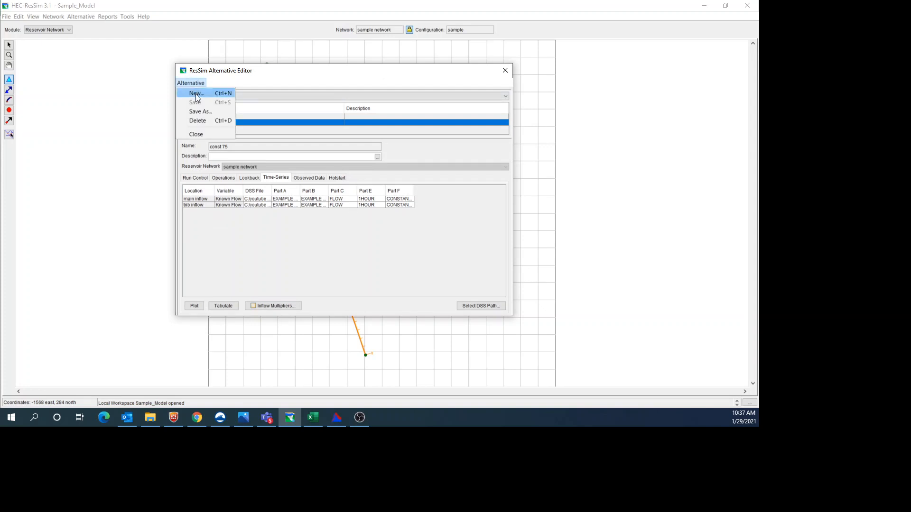
left_click(196, 94)
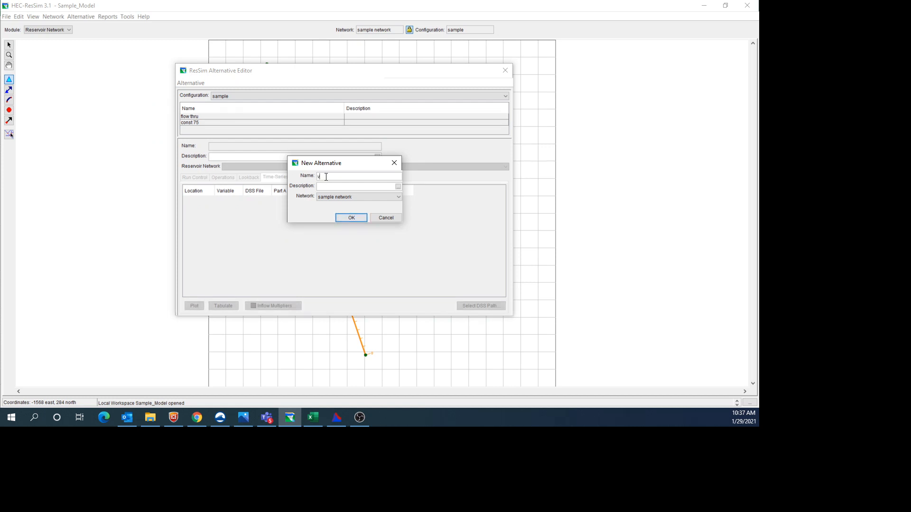
type("v shape")
left_click(352, 217)
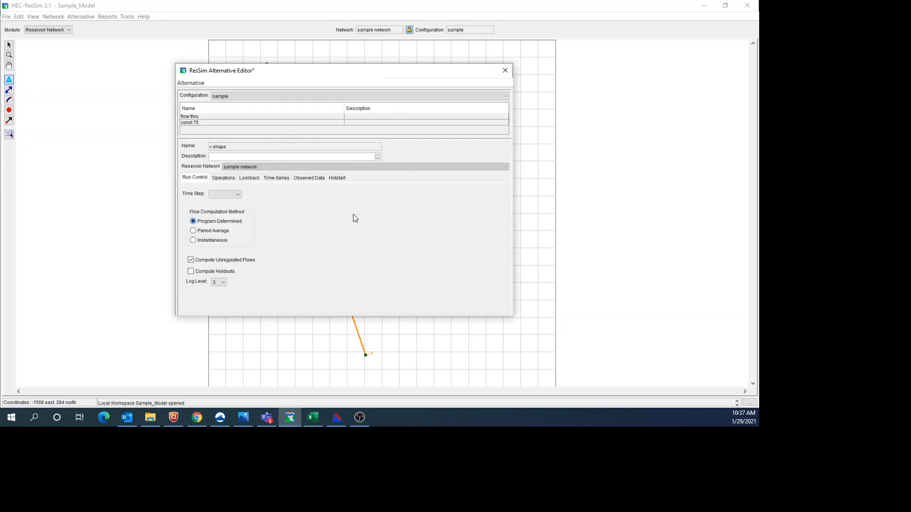
- Set the v shape alternative's time step to 1 Hour and assign the v shaped operation set to main stem res
left_click(229, 195)
left_click(221, 212)
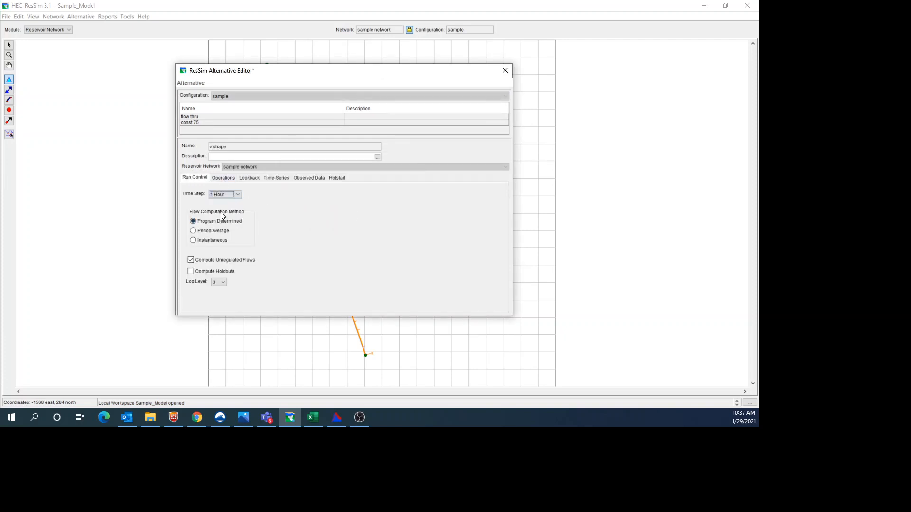
left_click(225, 177)
left_click(385, 232)
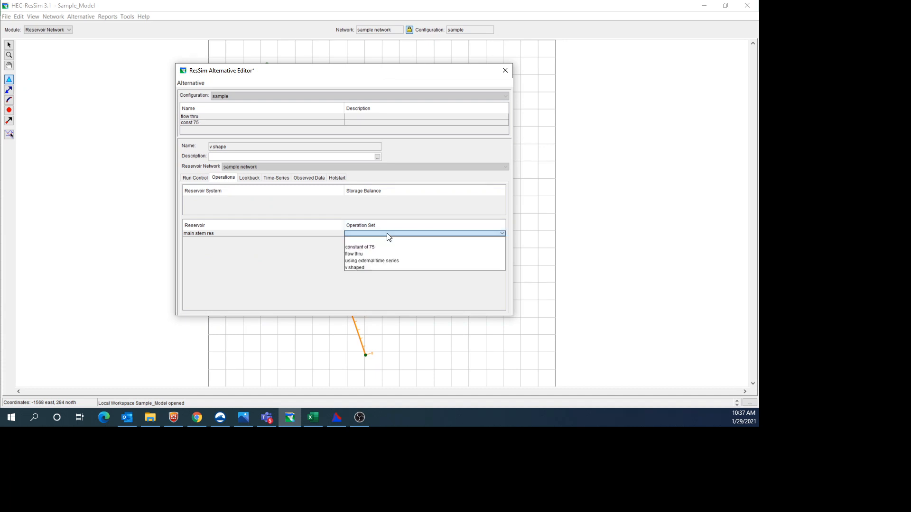
left_click(365, 268)
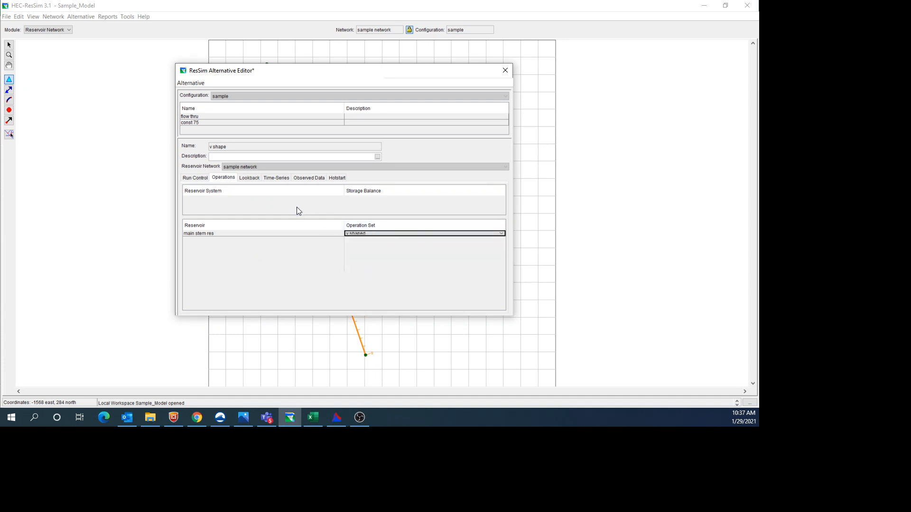
- Set the main stem res default lookback elevation to 75 and enter a default lookback release for the controlled outlet
left_click(252, 178)
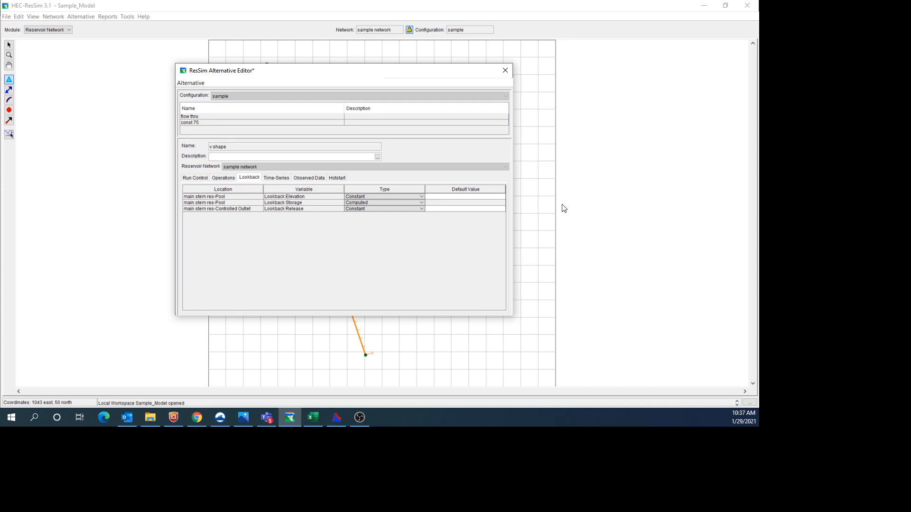
left_click(490, 196)
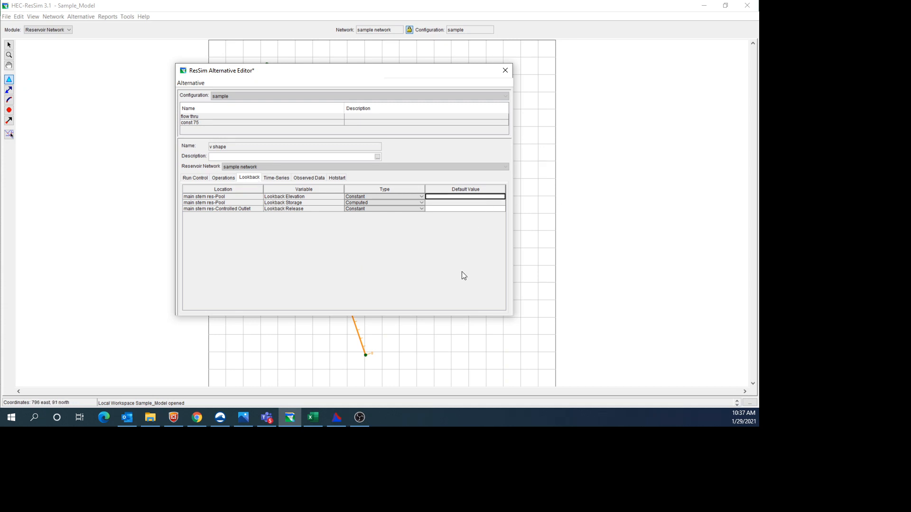
type("75")
left_click(474, 209)
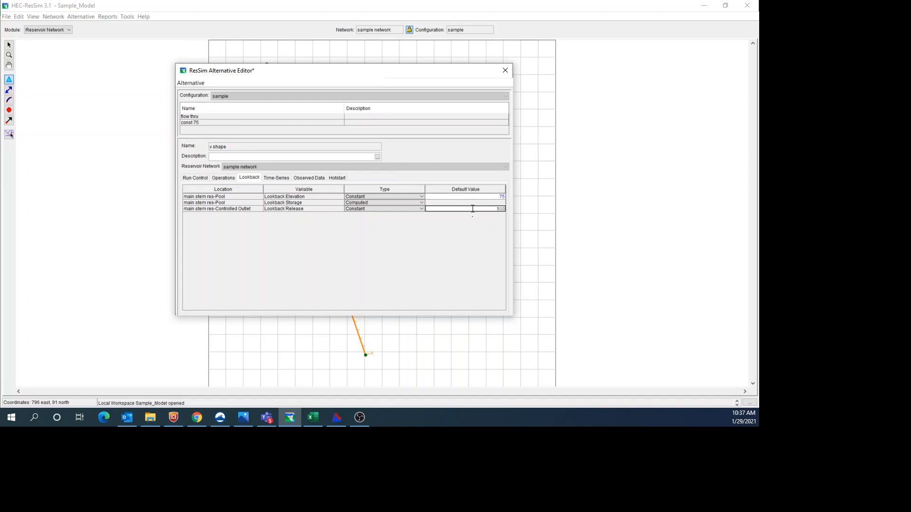
- Assign the EXAMPLE RIVER 1HOUR FLOW record from constant 500 cfs.dss to the main inflow of the v shape alternative
left_click(277, 178)
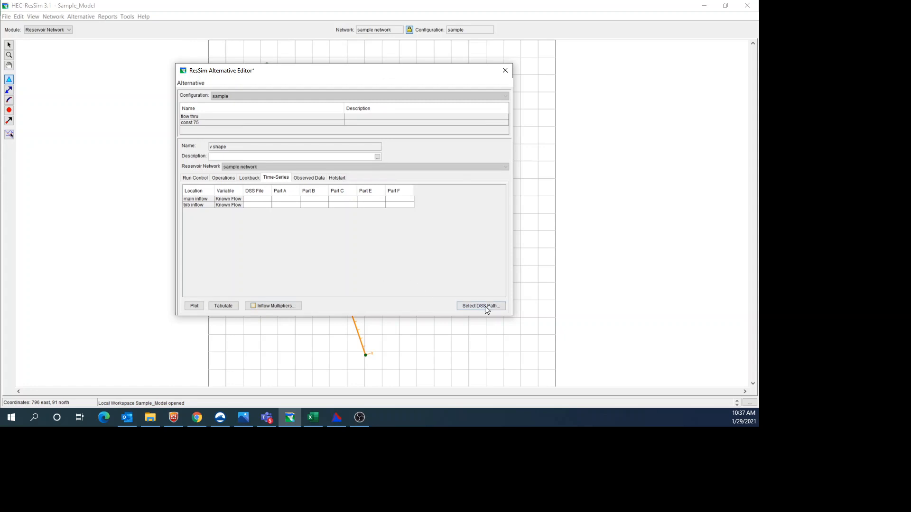
left_click(255, 199)
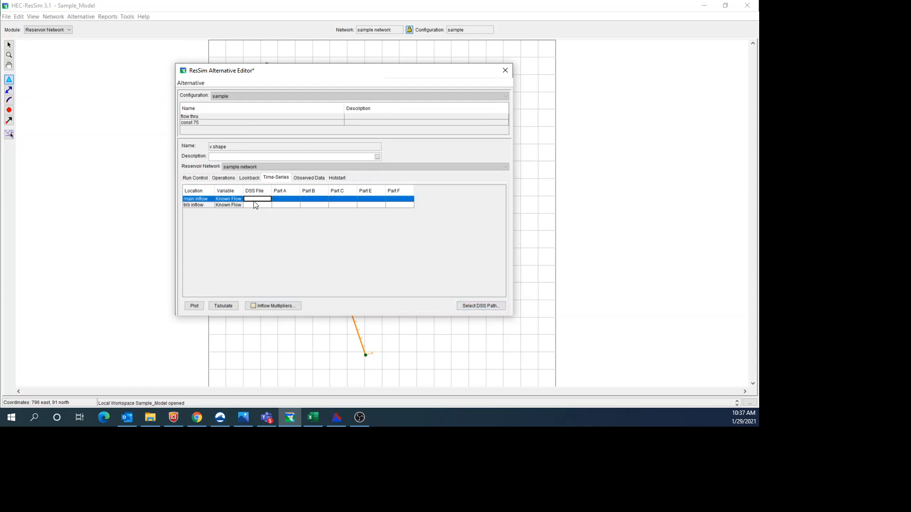
left_click(484, 306)
left_click_drag(429, 114, 435, 71)
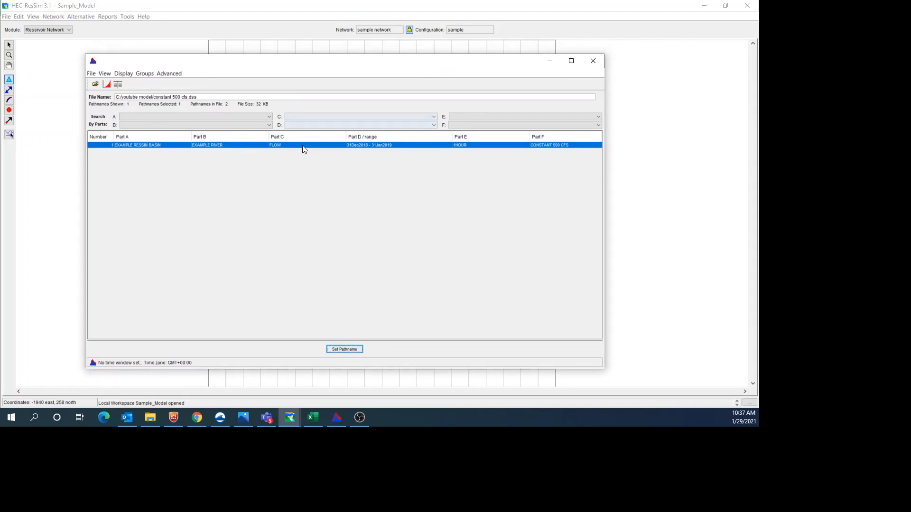
left_click_drag(366, 63, 494, 62)
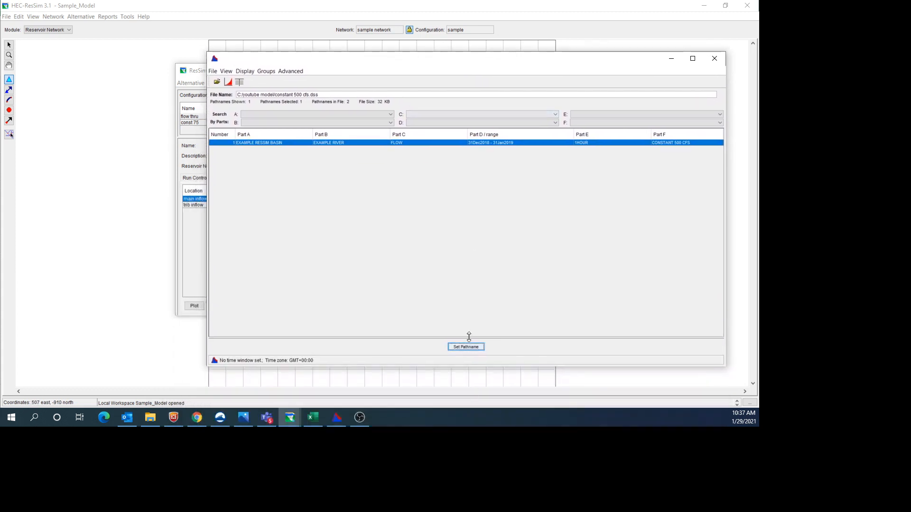
left_click_drag(379, 62, 372, 305)
left_click(262, 201)
- Assign the same CONSTANT 500 CFS flow record to trib inflow and minimize the DSS path selector
left_click(265, 206)
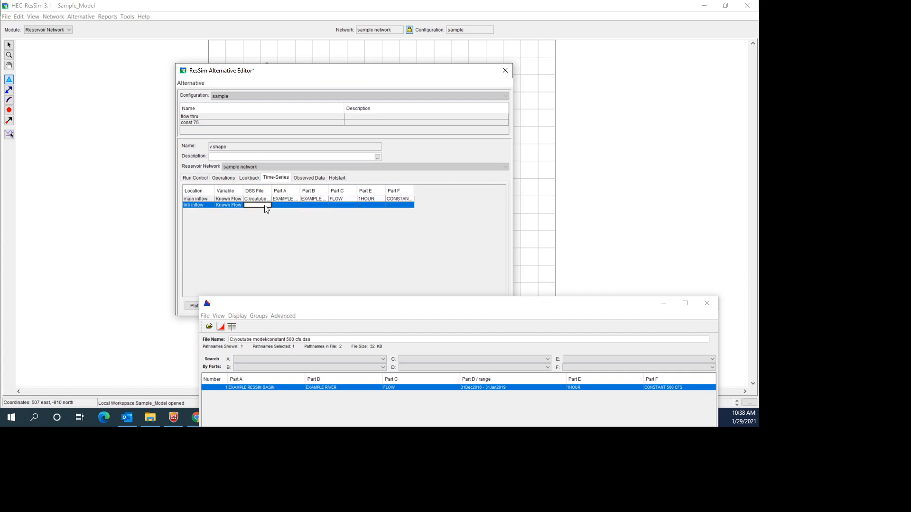
left_click_drag(379, 314, 299, 33)
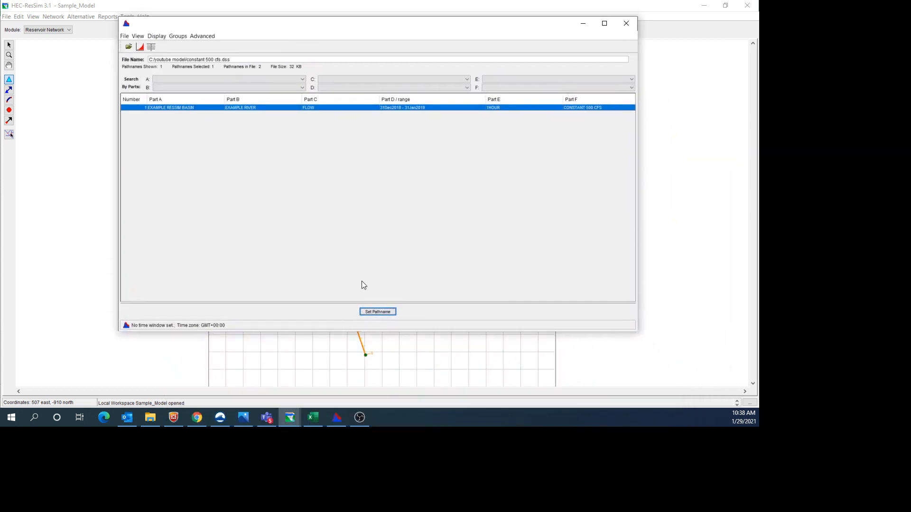
left_click(374, 312)
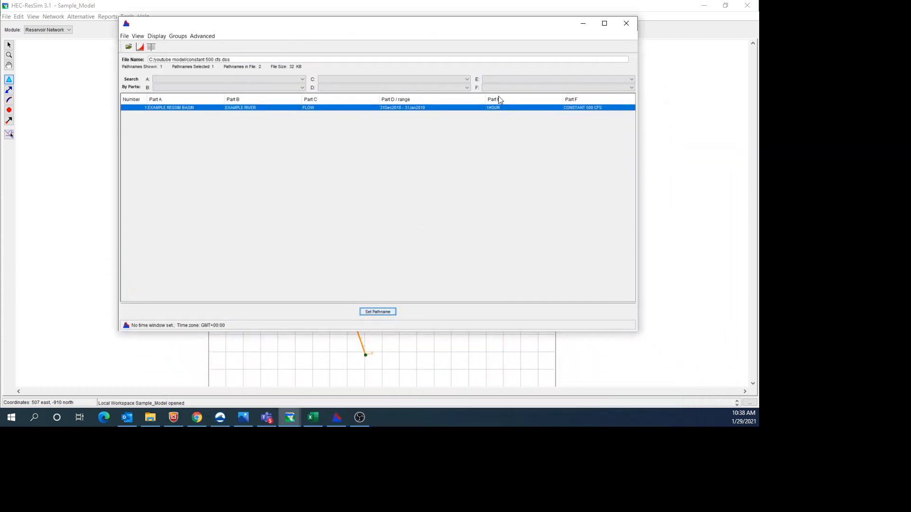
left_click(583, 23)
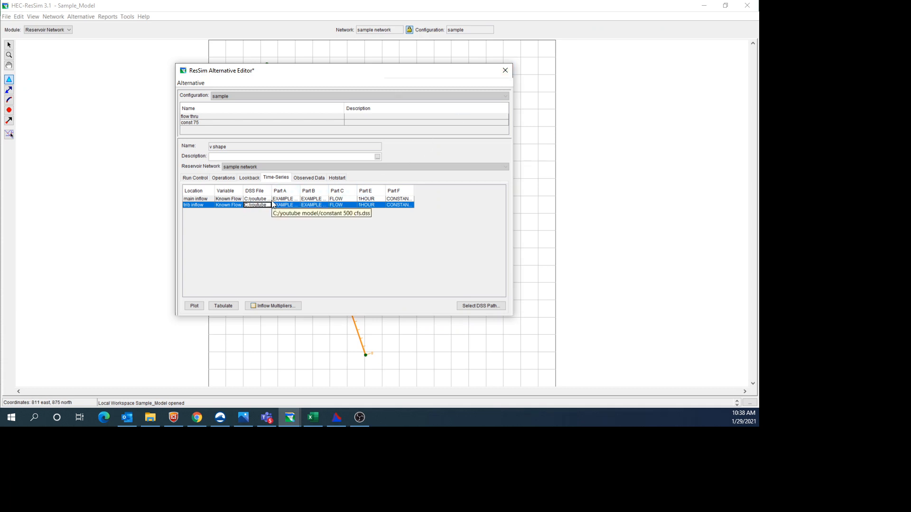
- Save the v shape alternative
left_click_drag(298, 79, 270, 190)
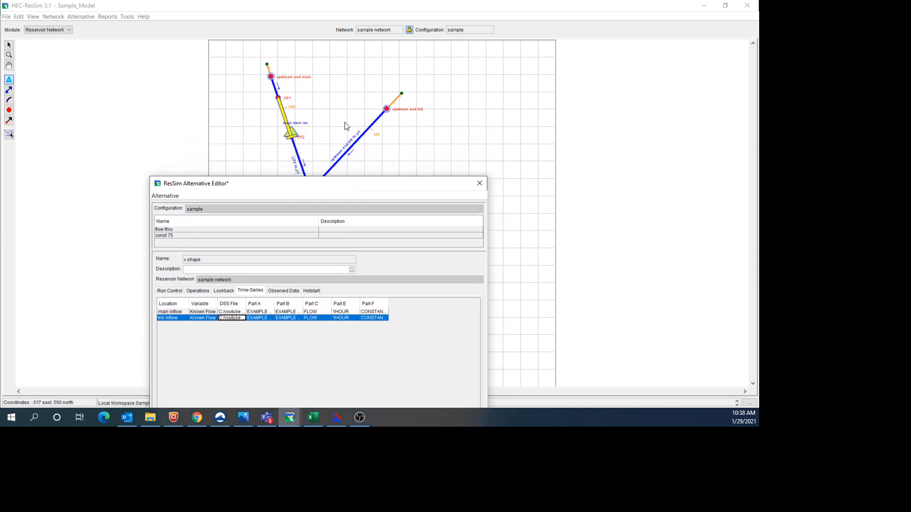
left_click_drag(349, 186, 349, 56)
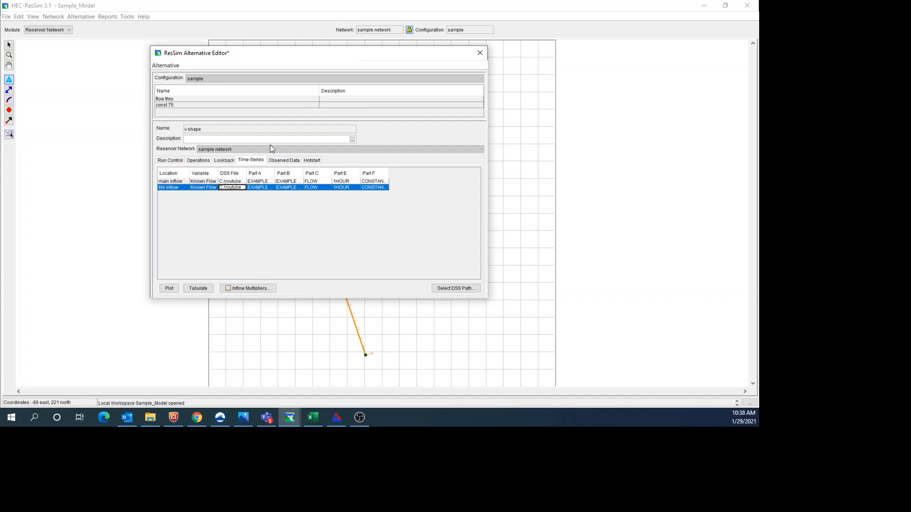
left_click(165, 65)
left_click(168, 84)
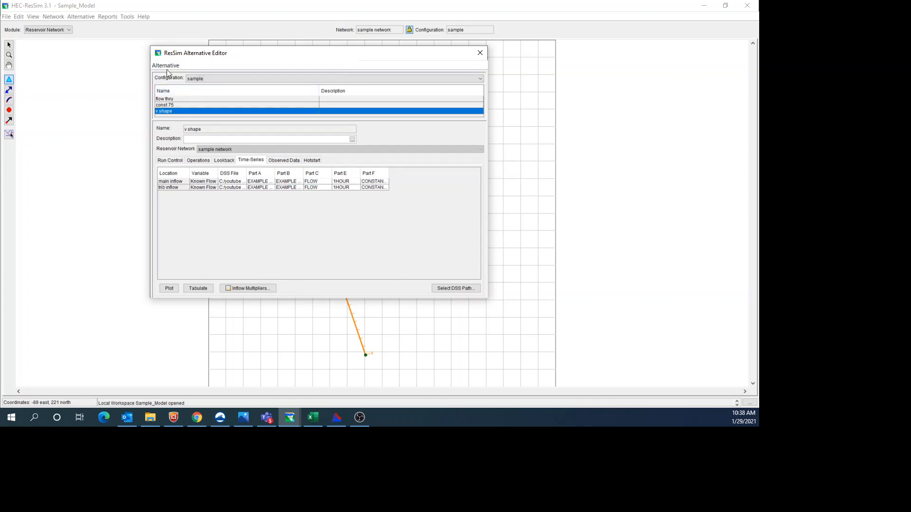
- Create a new alternative named "time serie" on the sample network
mouse_move(255, 54)
left_mouse_down()
mouse_move(297, 197)
mouse_move(301, 160)
left_mouse_up()
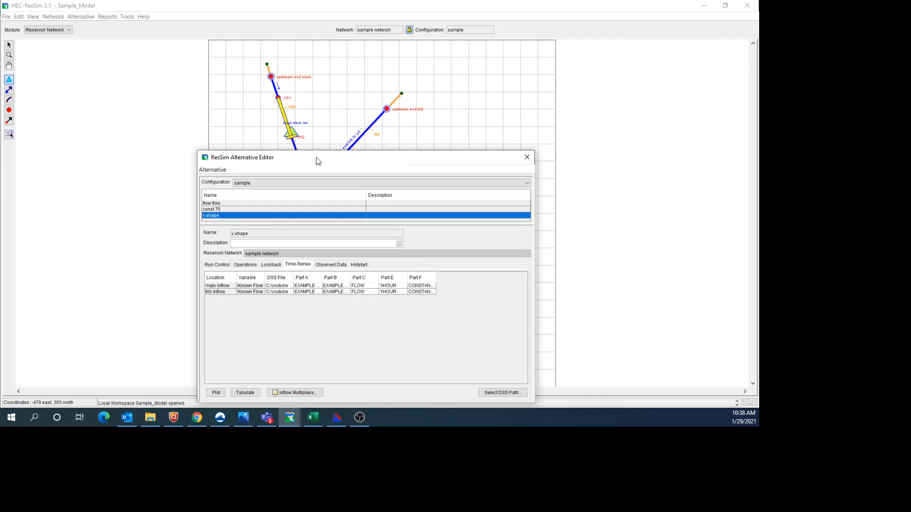
left_click_drag(318, 161, 300, 74)
left_click(194, 83)
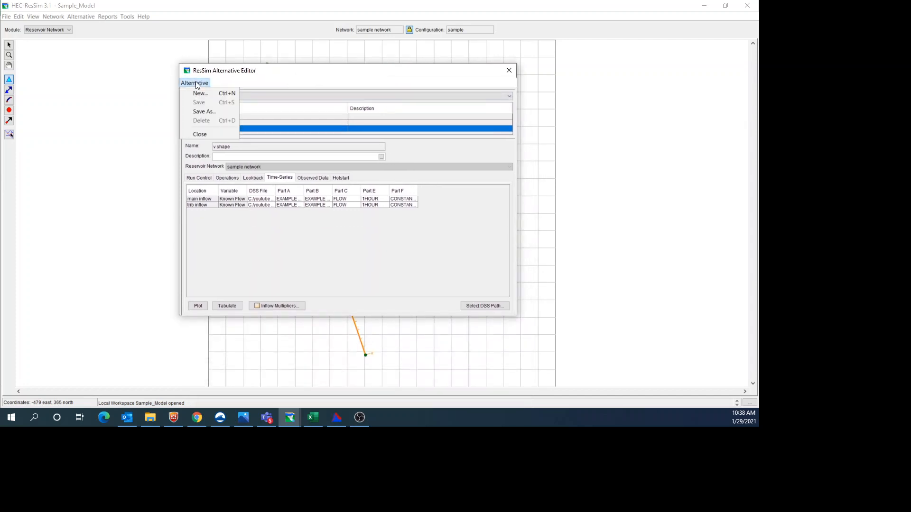
left_click(200, 94)
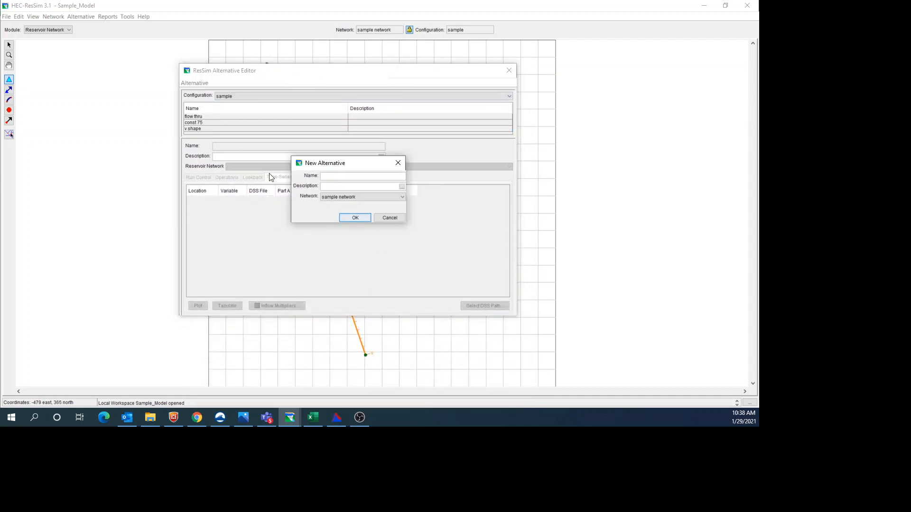
left_click(331, 176)
type("time serie")
left_click(355, 218)
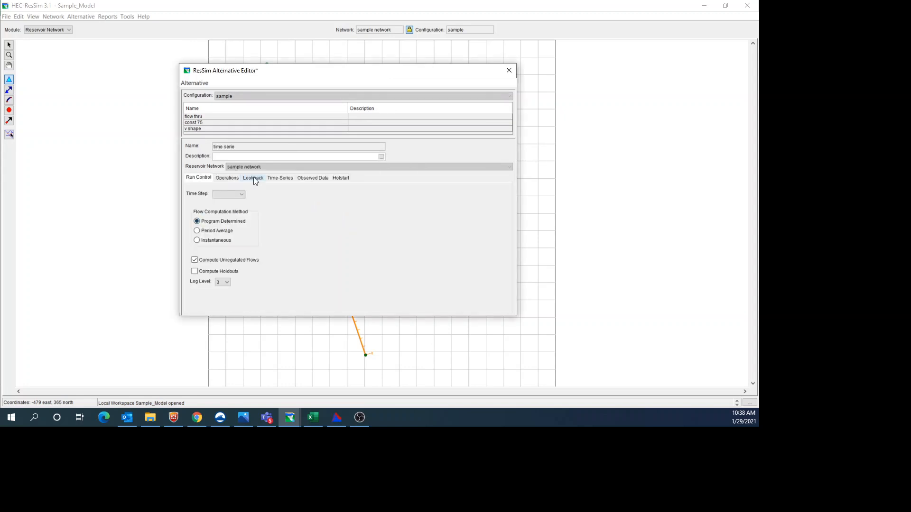
- Set the time serie alternative's time step to 1 Hour and assign the using external time series operation set to main stem res
left_click(233, 194)
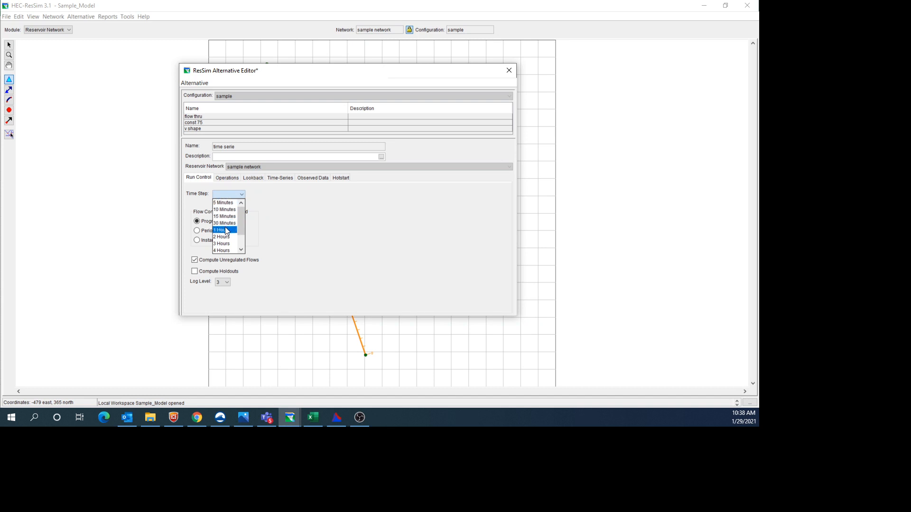
left_click(221, 230)
left_click(227, 178)
left_click(390, 233)
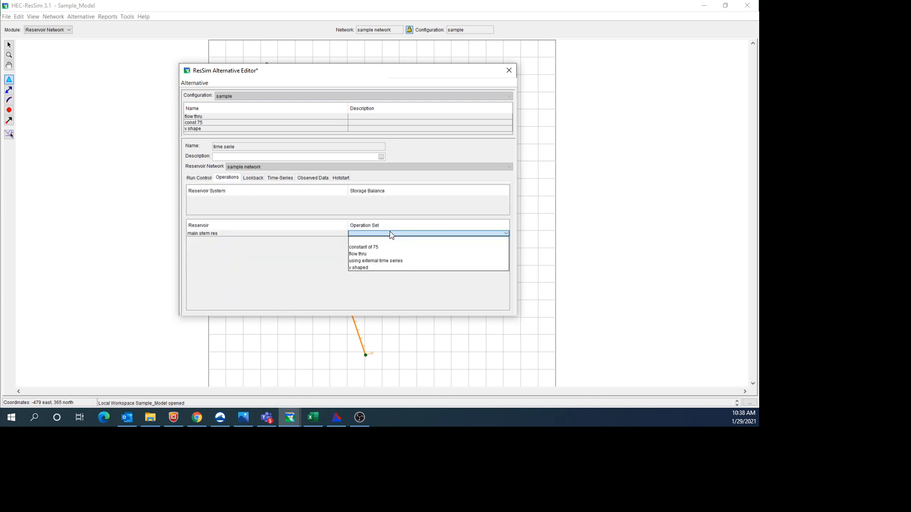
left_click(378, 261)
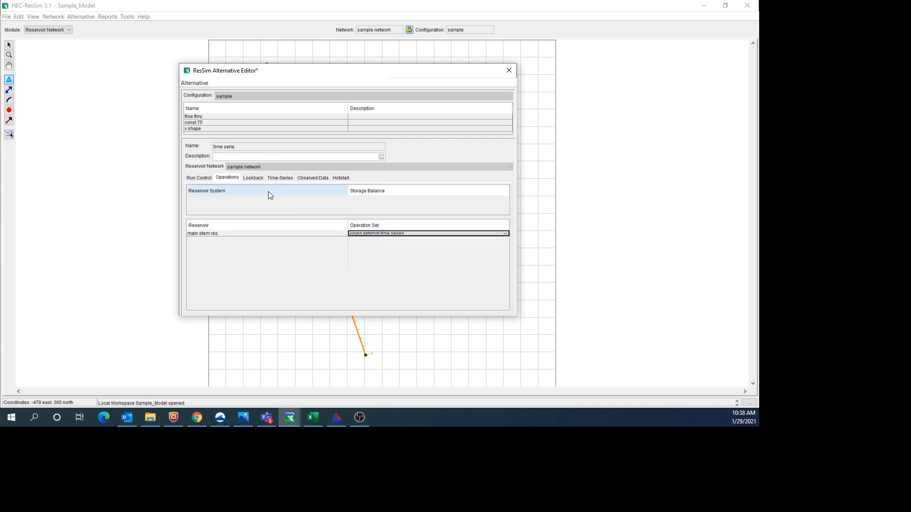
- Set the main stem res default lookback elevation to 75 and the controlled outlet's default lookback release to 500
left_click(254, 178)
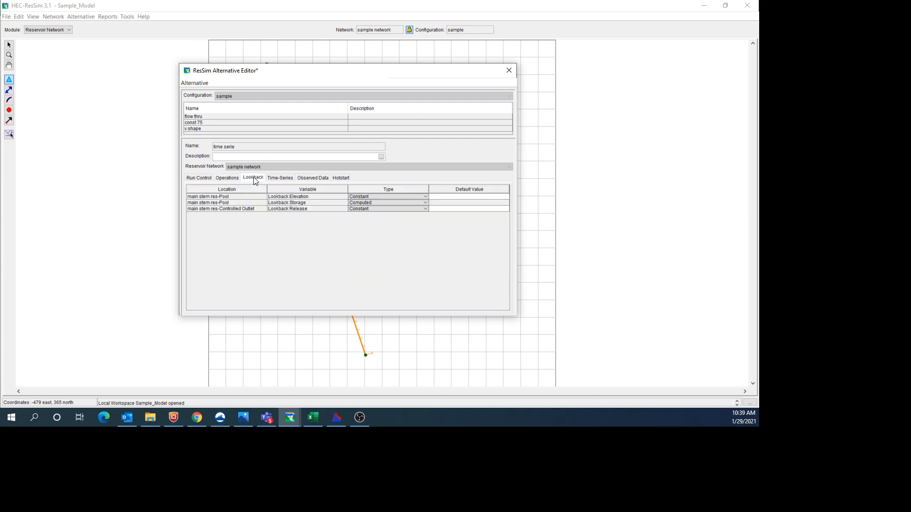
left_click(456, 197)
type("75")
left_click(477, 209)
type("500")
- Widen the location column of the time-series assignments and view a plot of the zone elevation.dss elevation record in HEC-DSSVue
left_click(284, 177)
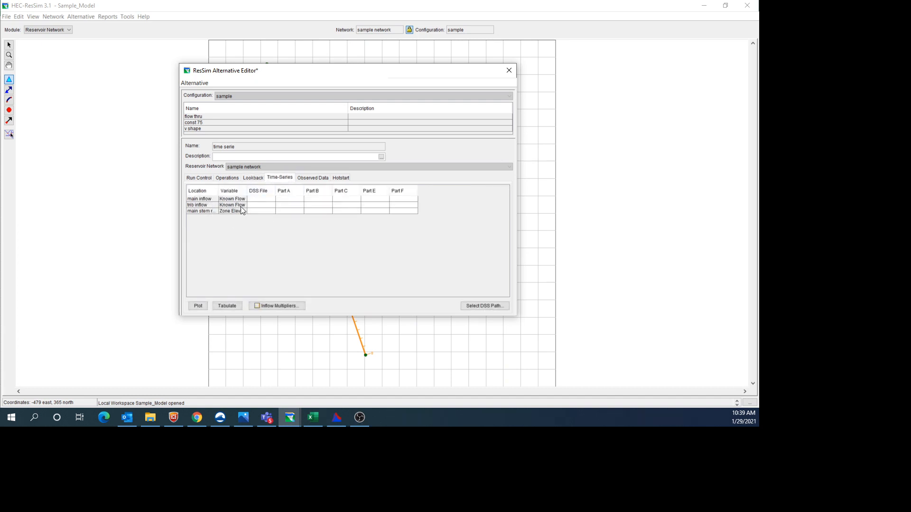
left_click_drag(218, 190, 257, 190)
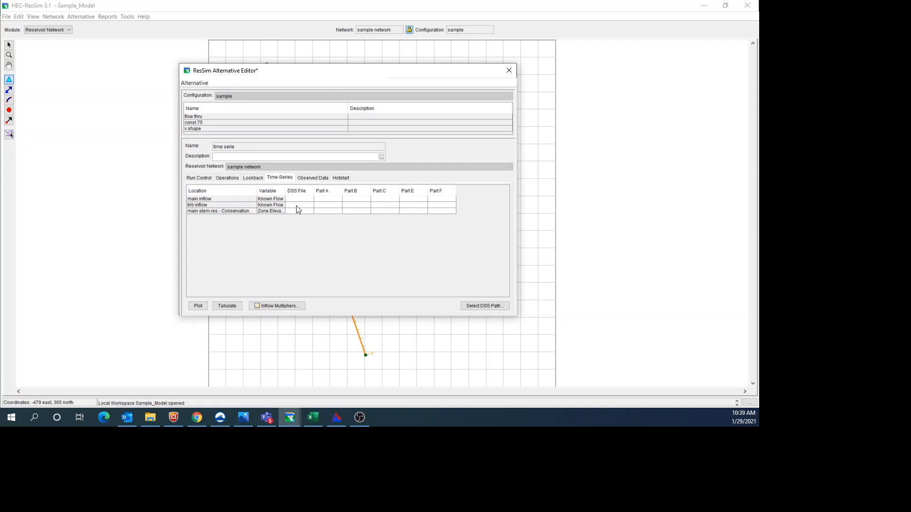
left_click(332, 421)
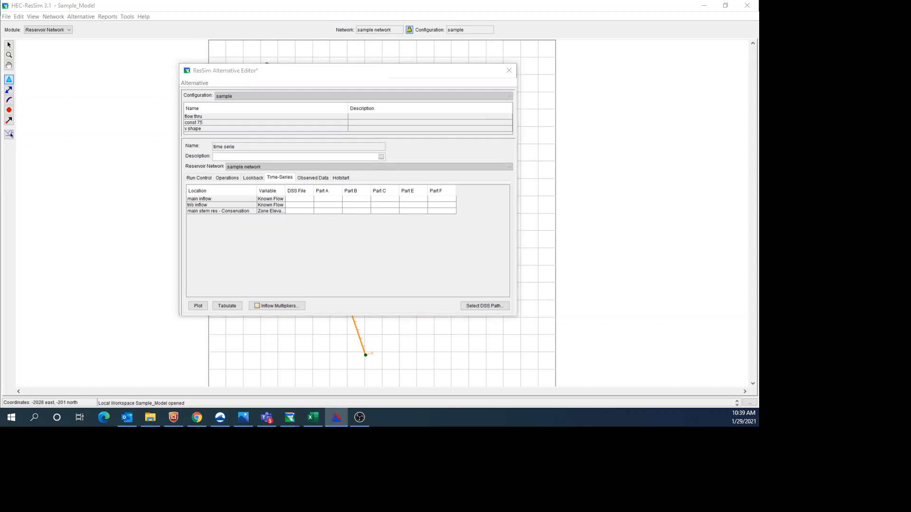
left_click_drag(0, 46, 219, 53)
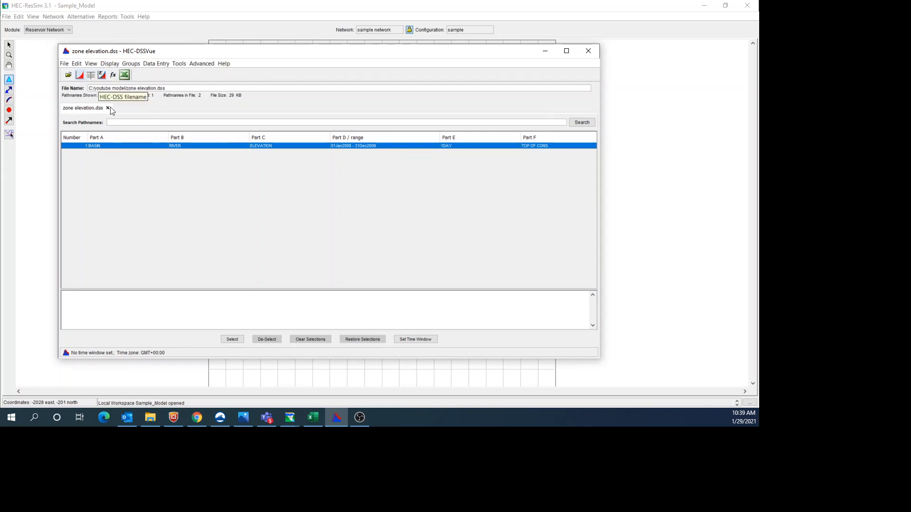
left_click(80, 76)
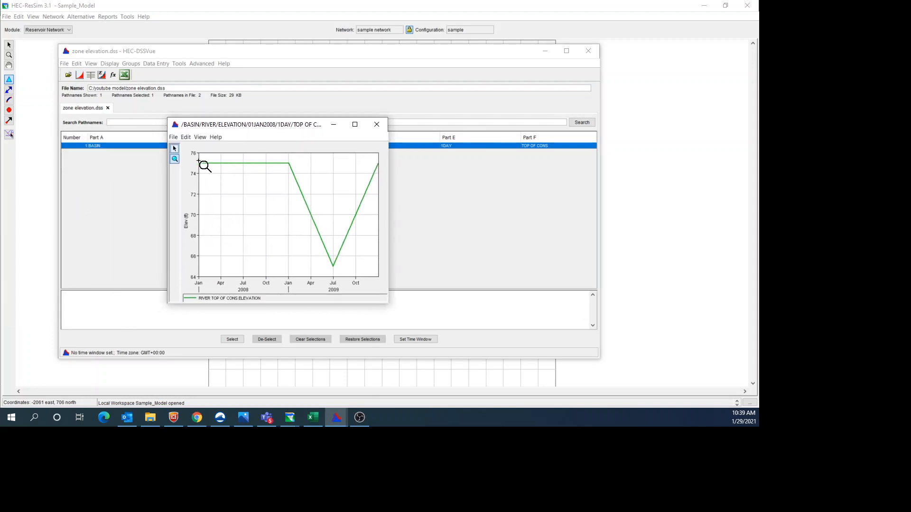
mouse_move(199, 164)
left_click(334, 126)
left_click(544, 51)
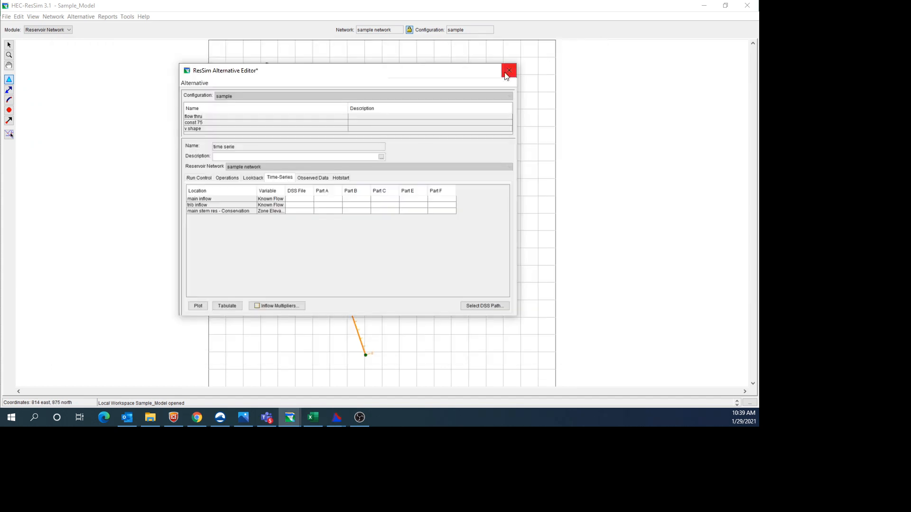
left_click(308, 199)
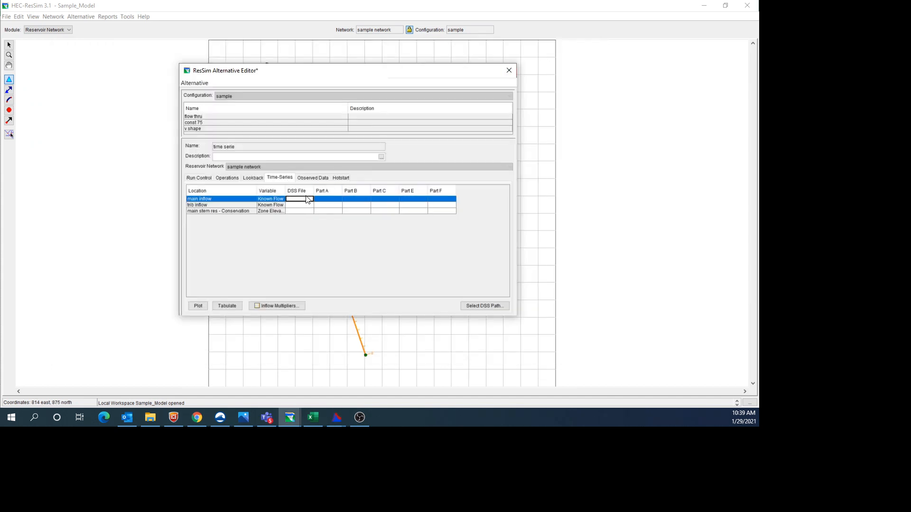
left_click(482, 305)
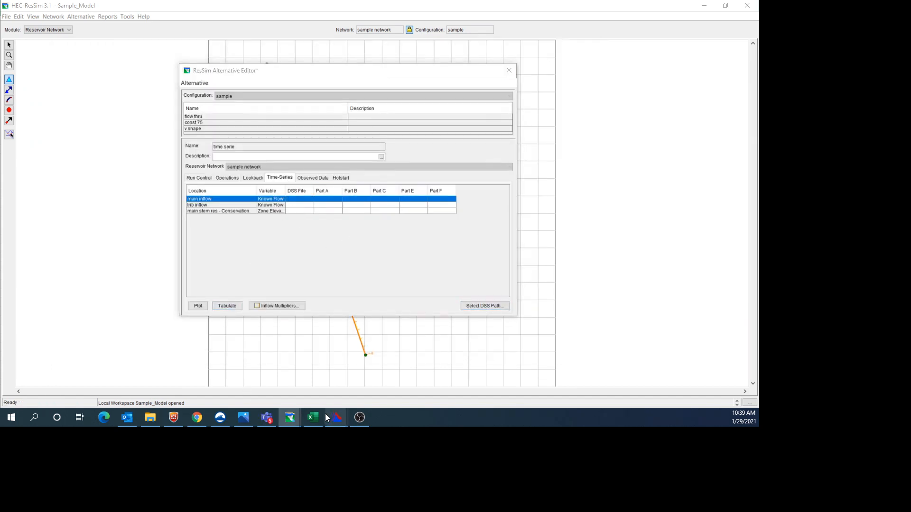
left_click(339, 420)
mouse_move(341, 419)
left_click(299, 349)
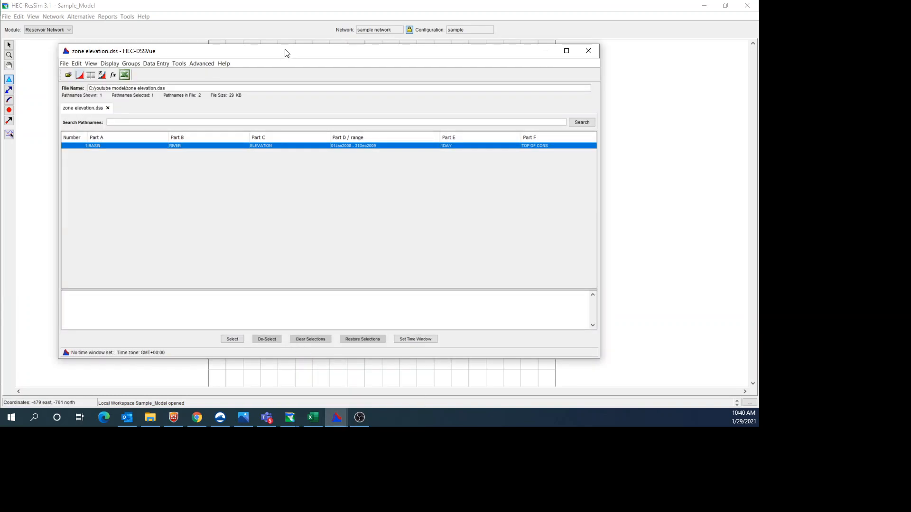
left_click_drag(286, 53, 407, 262)
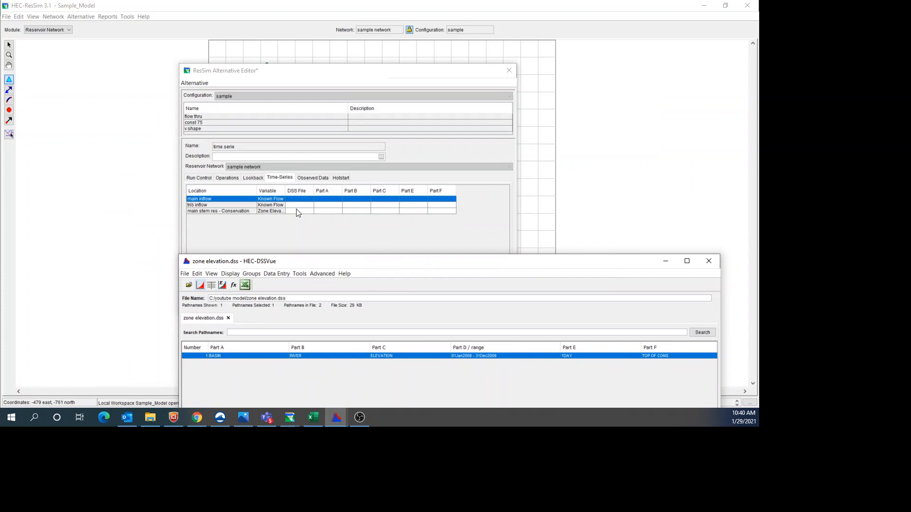
left_click(298, 213)
mouse_move(342, 417)
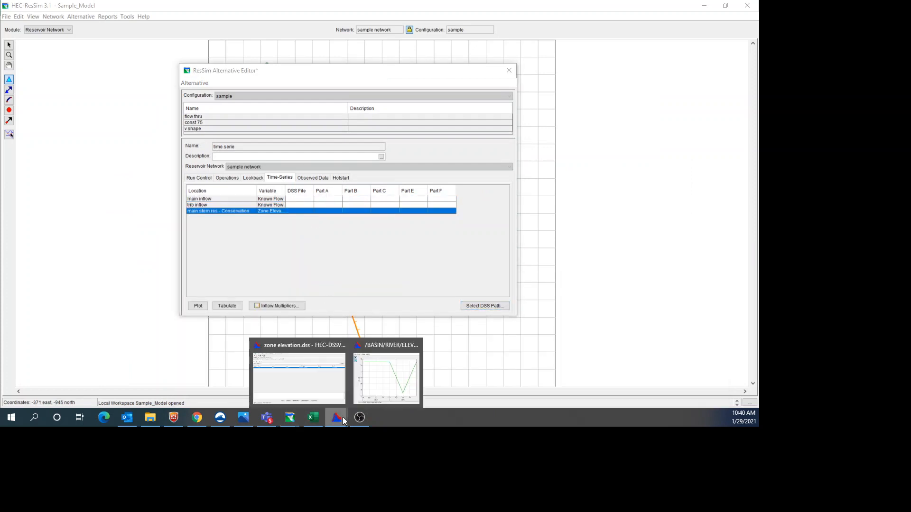
left_click(317, 345)
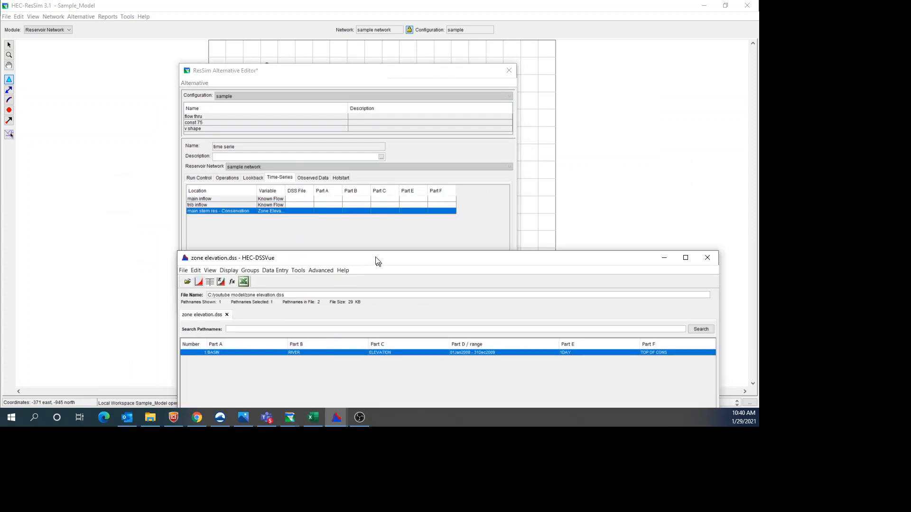
left_click_drag(379, 261, 318, 255)
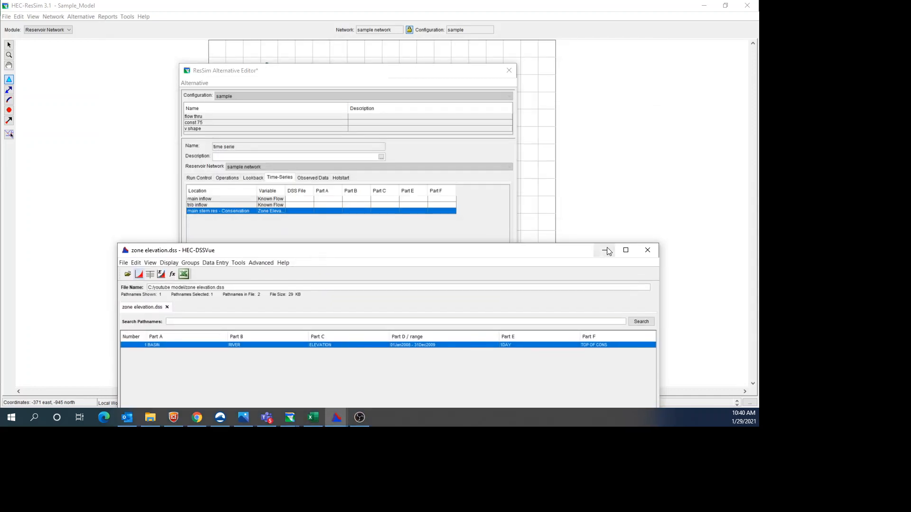
- Close HEC-DSSVue and assign the hourly flow record from constant 500 cfs.dss to the main inflow and trib inflow locations
left_click(649, 250)
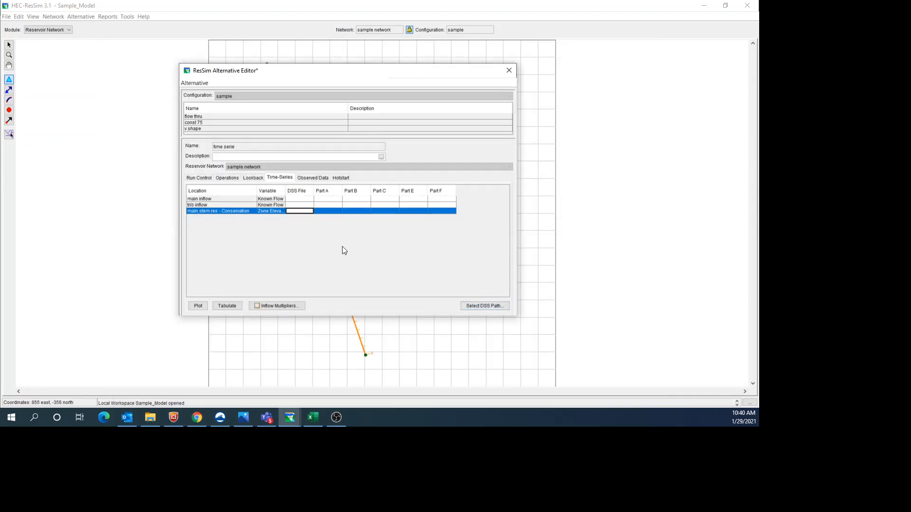
left_click(309, 201)
left_click(480, 303)
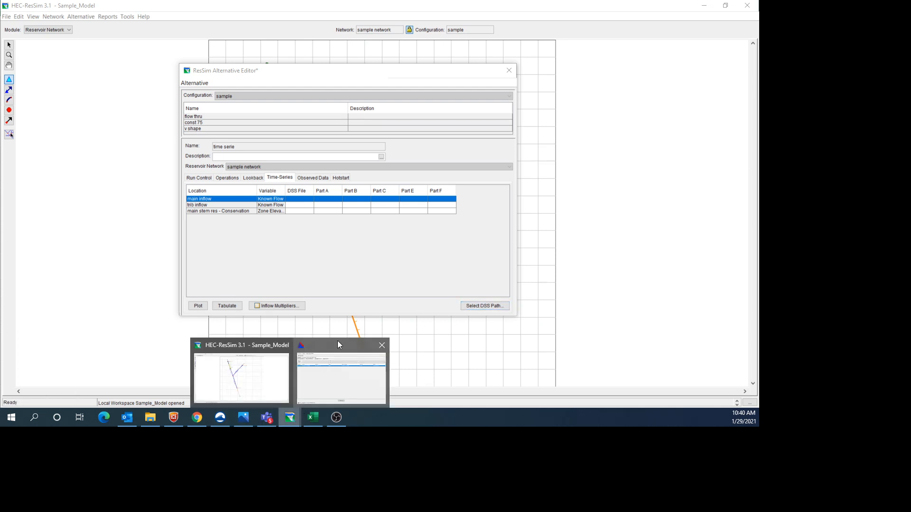
left_click(337, 342)
left_click_drag(328, 77, 396, 73)
left_click_drag(59, 190, 234, 84)
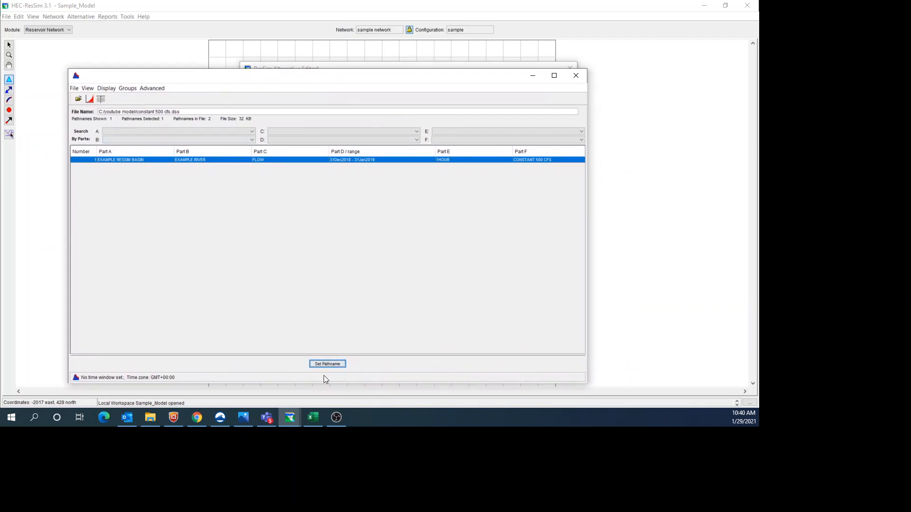
left_click(329, 364)
left_click_drag(321, 77, 349, 79)
left_click(357, 204)
left_click(323, 360)
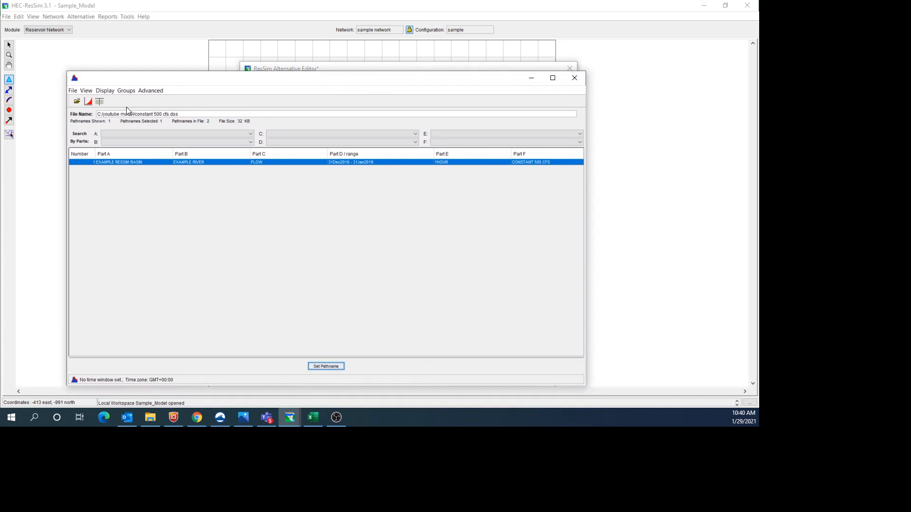
- Open zone elevation.dss from the youtube model folder in the DSS path selection window
left_click(76, 102)
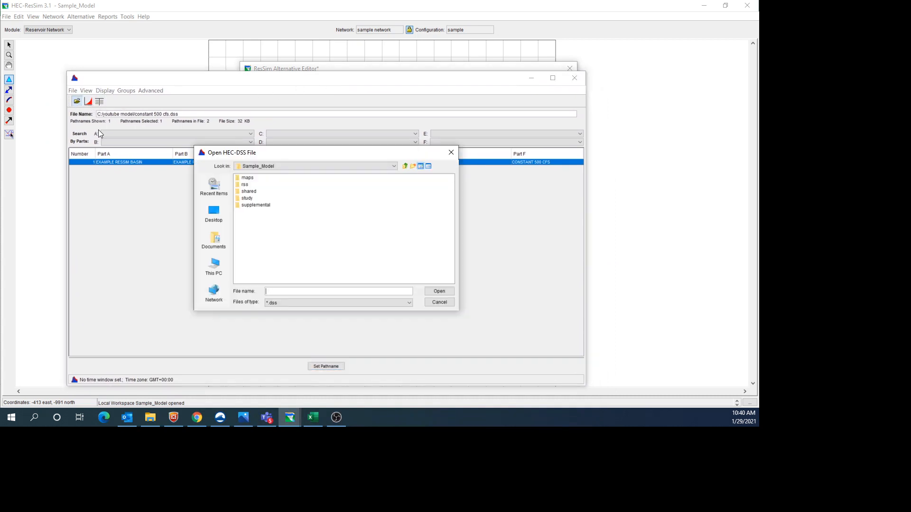
left_click(394, 167)
scroll(394, 174, "up", 5)
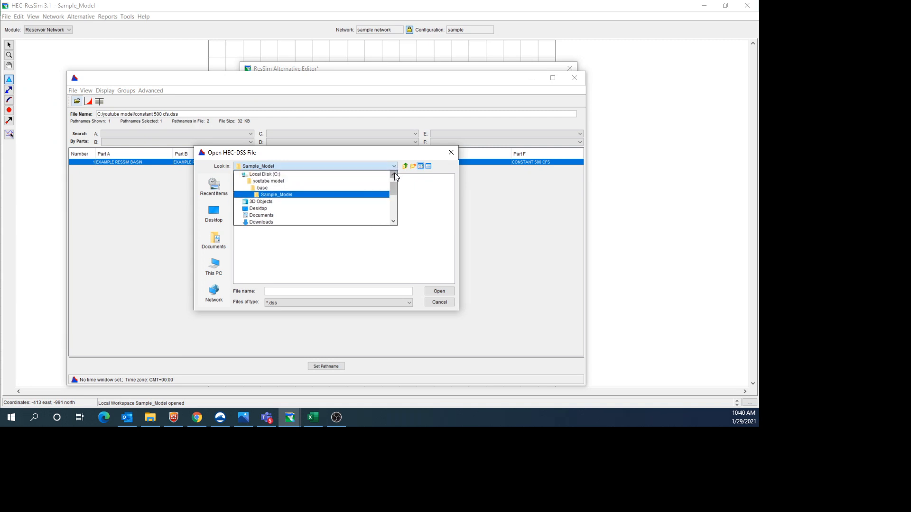
left_click(296, 193)
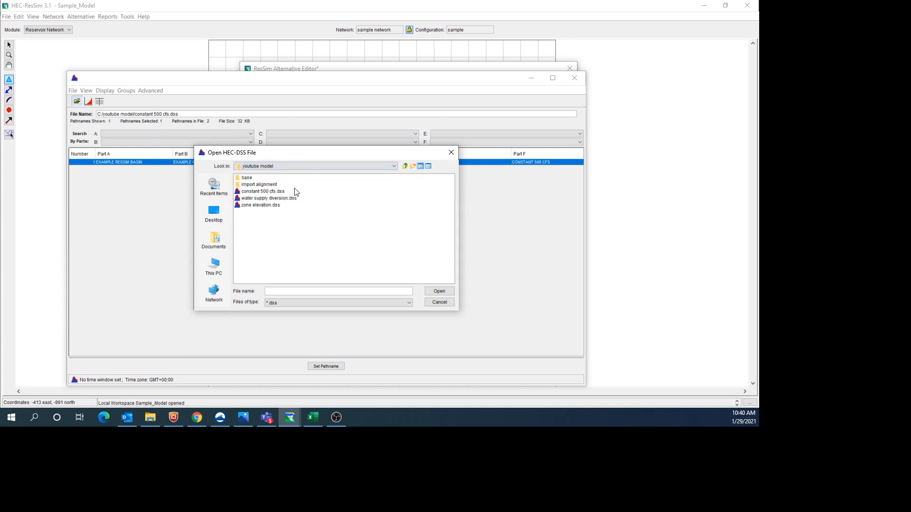
left_click(262, 206)
left_click(441, 291)
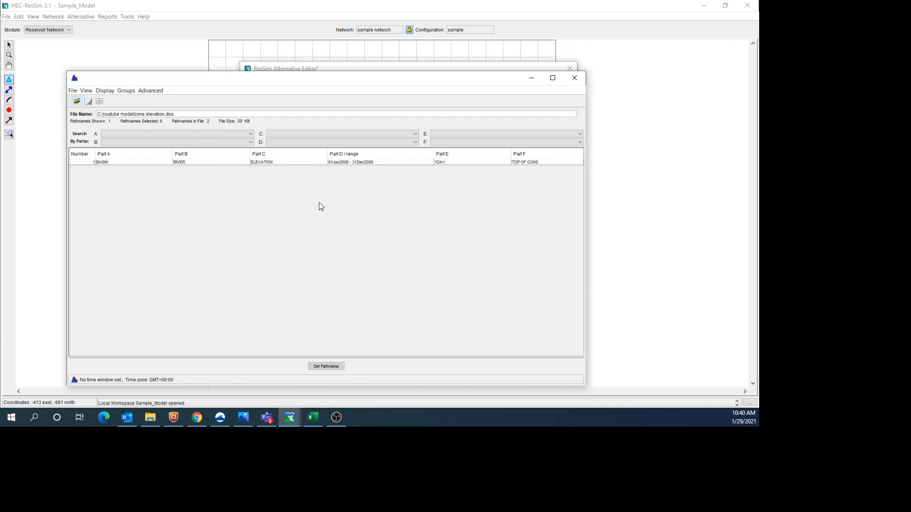
- Assign the 1DAY TOP OF CONS elevation record to main stem res - Conservation and save the time serie alternative
left_click(210, 162)
left_click_drag(250, 80, 269, 281)
left_click(359, 209)
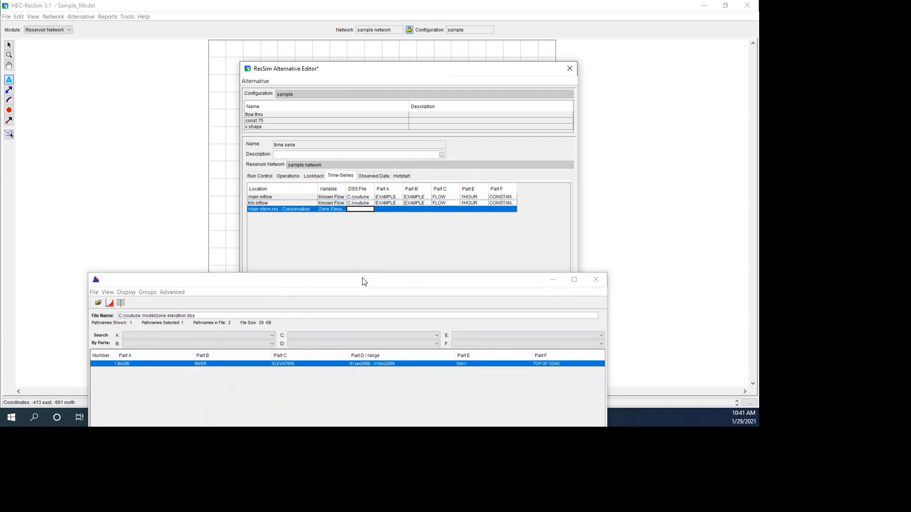
left_click_drag(366, 280, 356, 238)
left_click(298, 335)
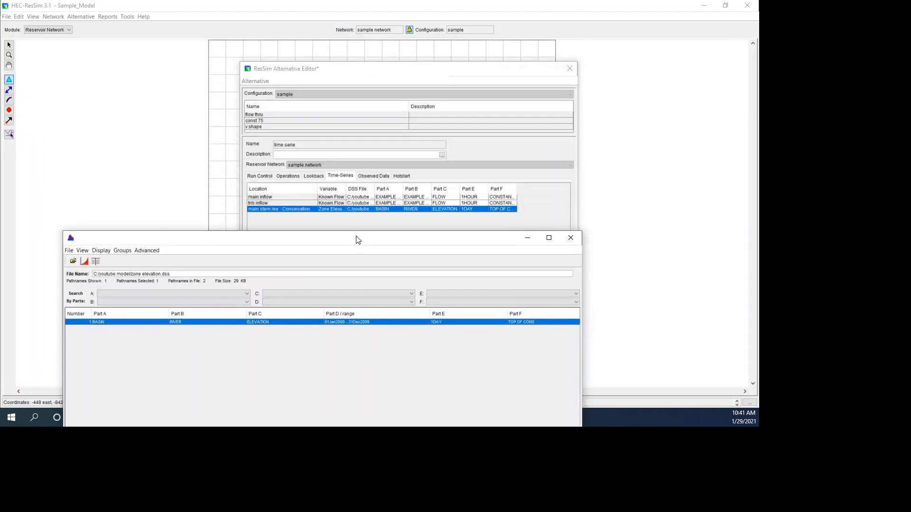
left_click(571, 238)
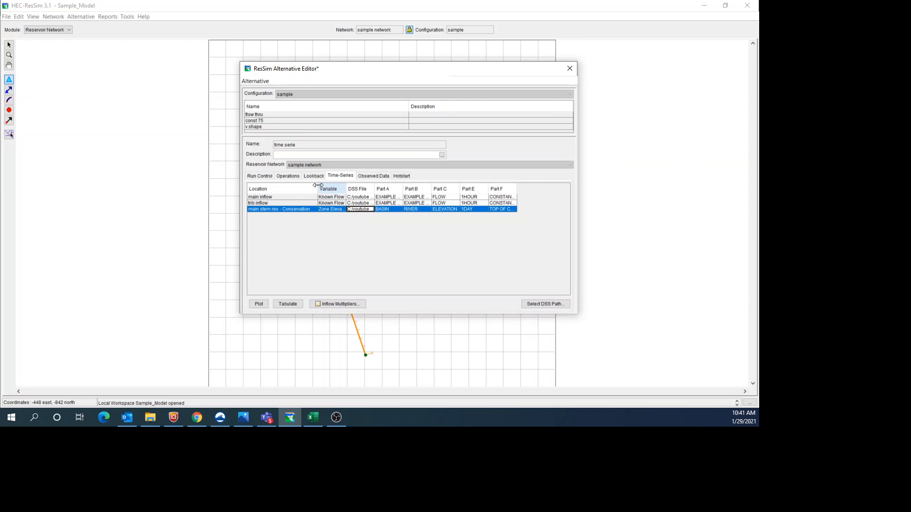
left_click(255, 81)
left_click(259, 104)
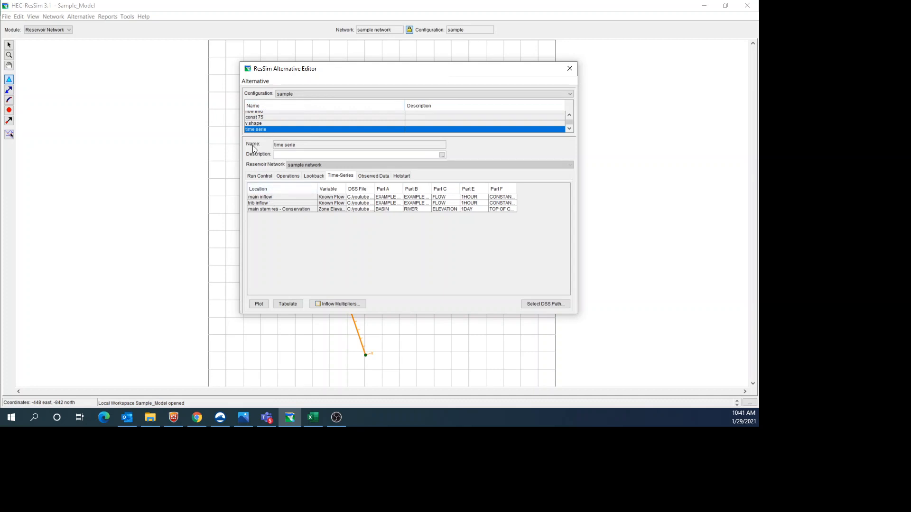
- Compare the time-series assignments of the const 75, v shape and time serie alternatives
left_click(260, 117)
left_click(260, 122)
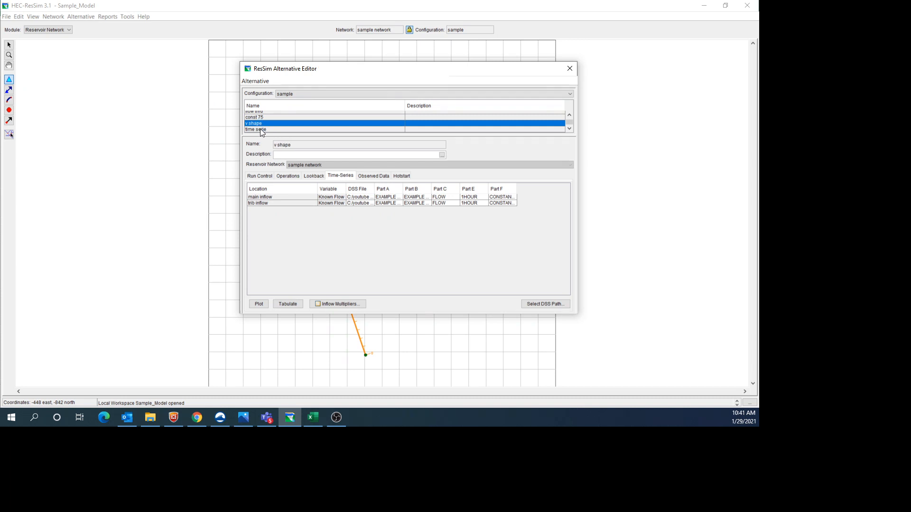
left_click(260, 129)
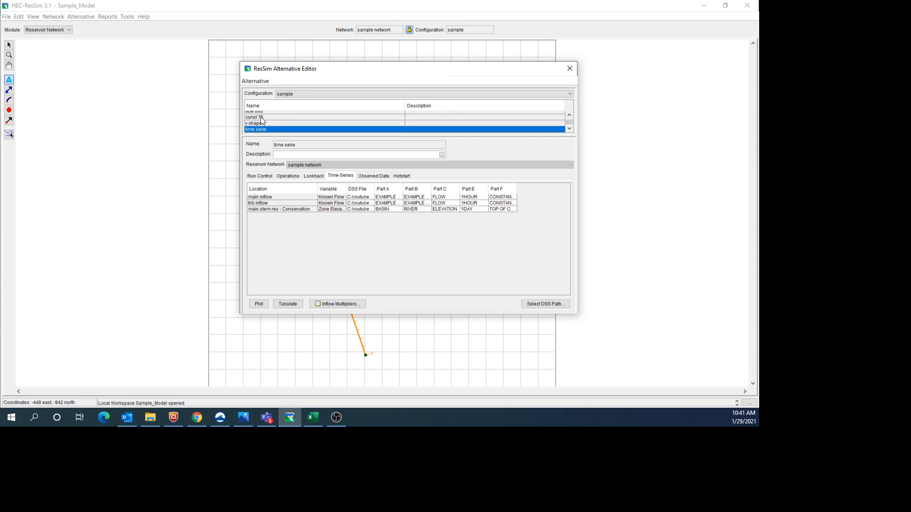
left_click(260, 118)
left_click(261, 123)
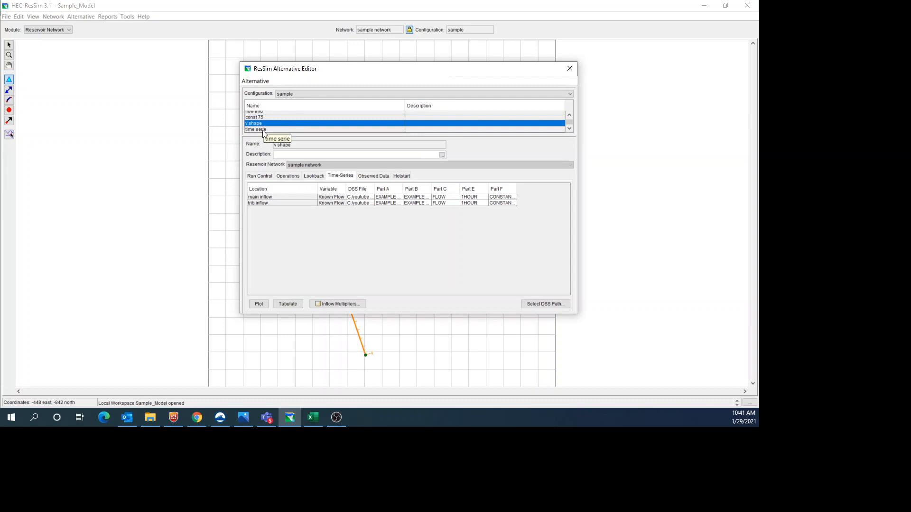
left_click(262, 129)
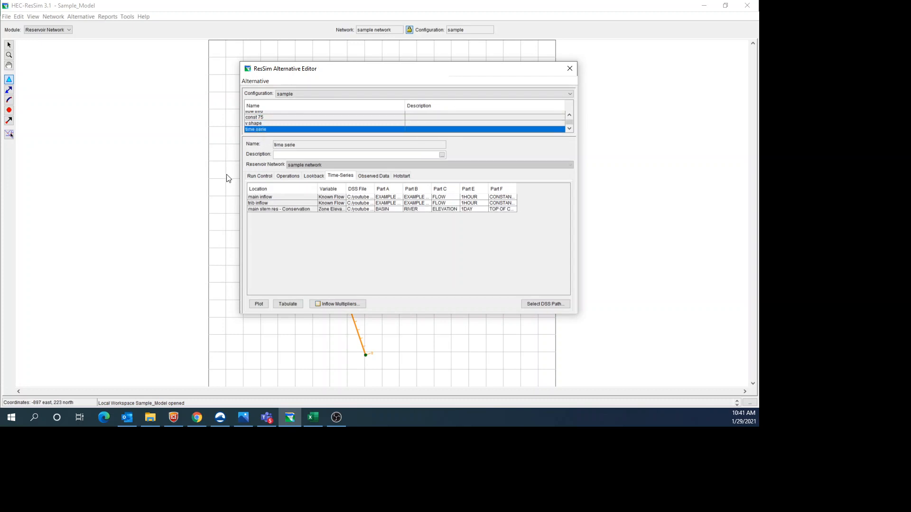